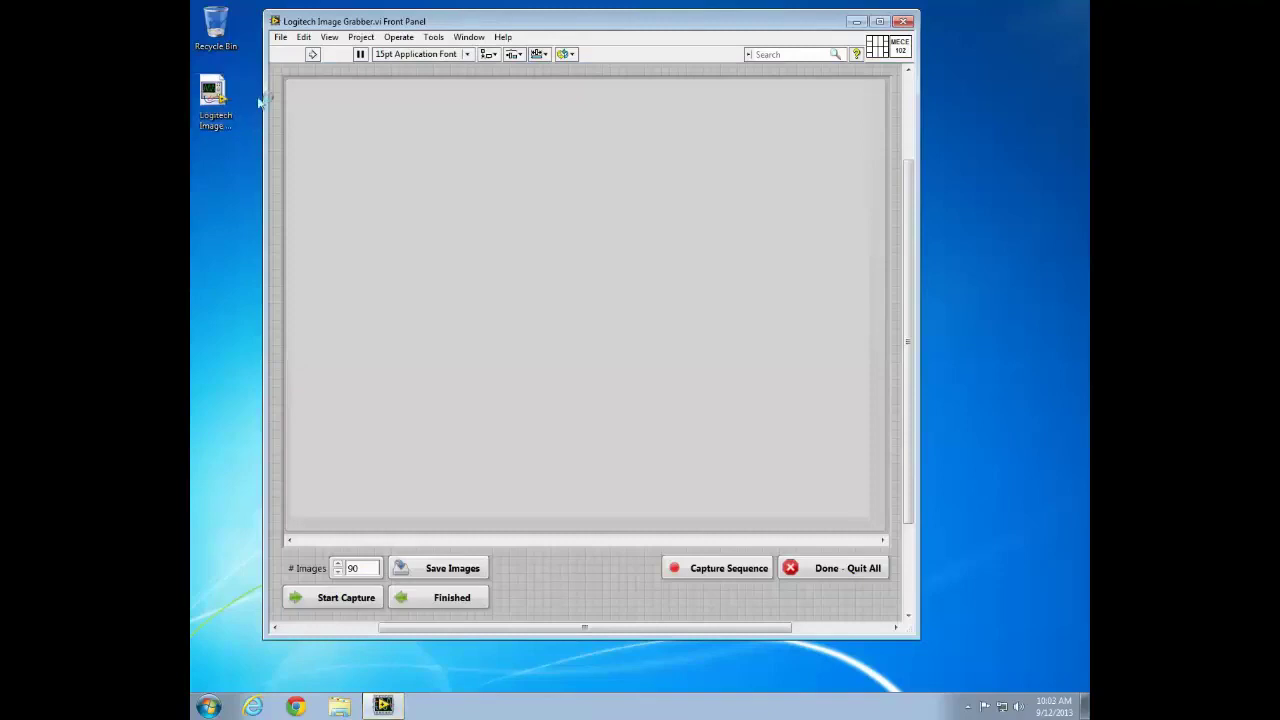
- Run the Logitech Image Grabber VI and arrange its window and the Webcam Controller side by side without overlapping
click(313, 54)
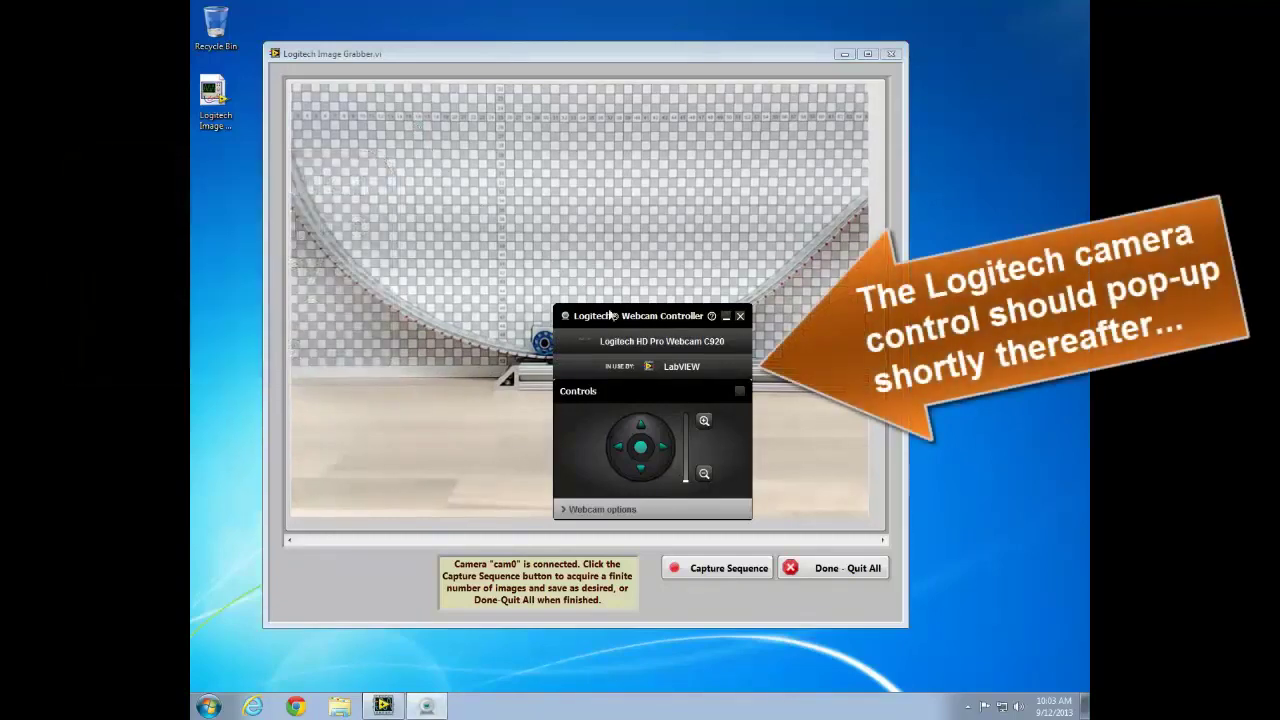
drag(613, 315, 938, 128)
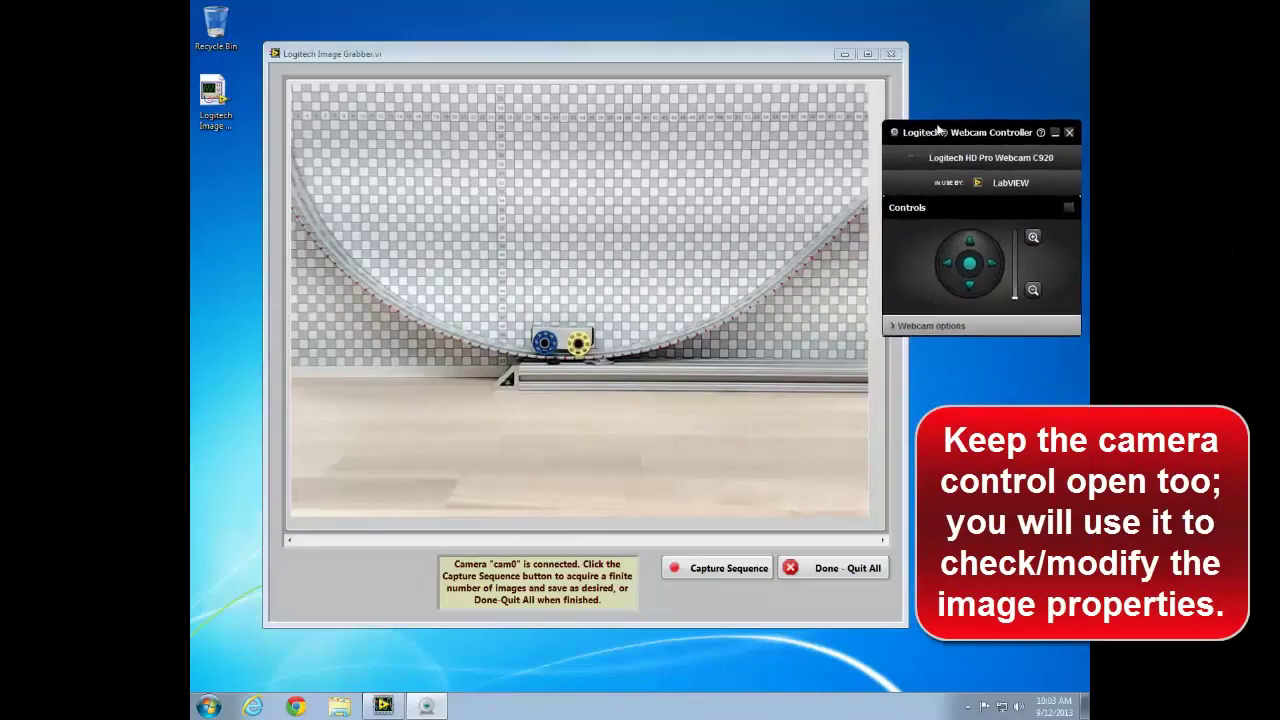
drag(753, 53, 720, 62)
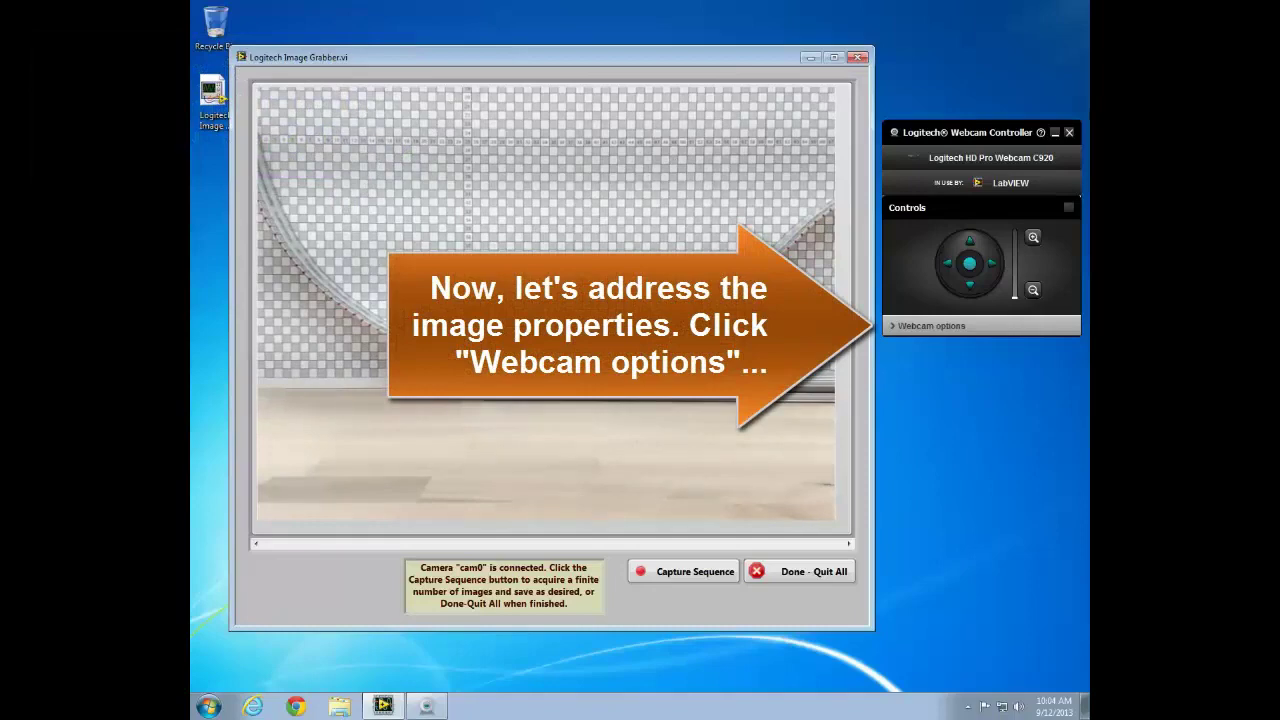
- In the webcam's advanced settings, set exposure to minimum, raise contrast and color intensity slightly, lower gain slightly, and save the changes
click(906, 327)
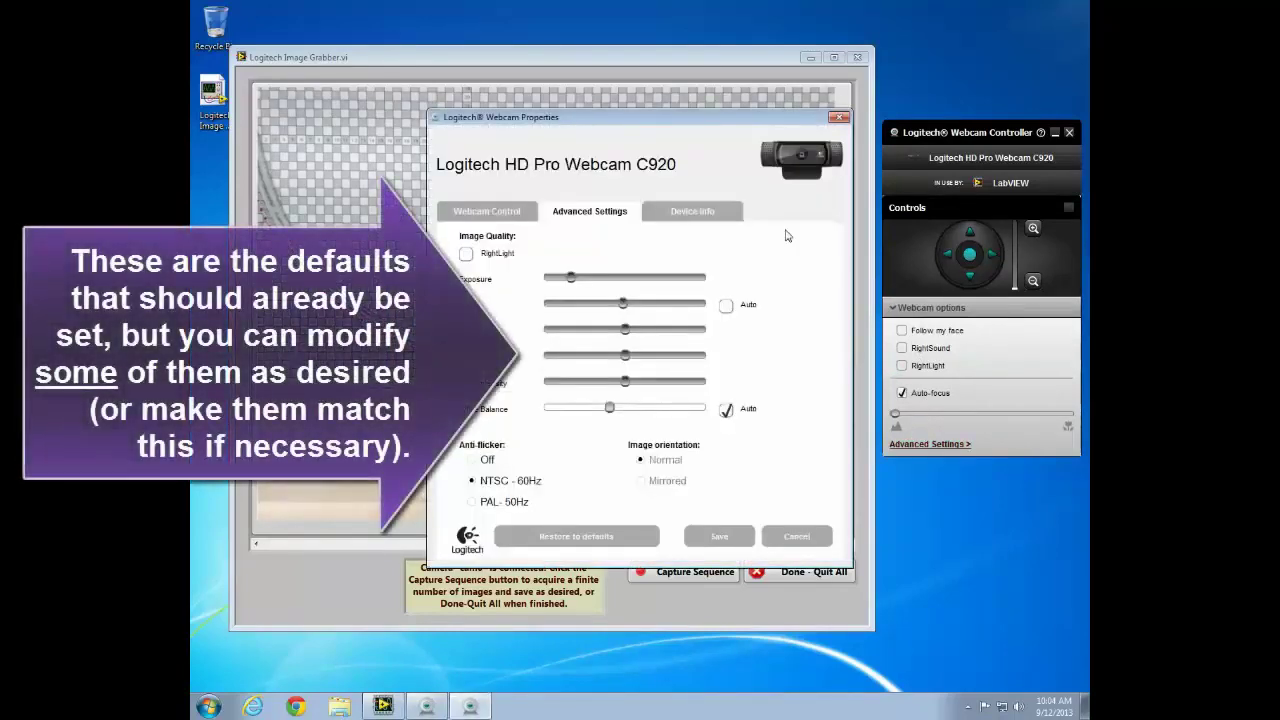
drag(714, 121, 925, 244)
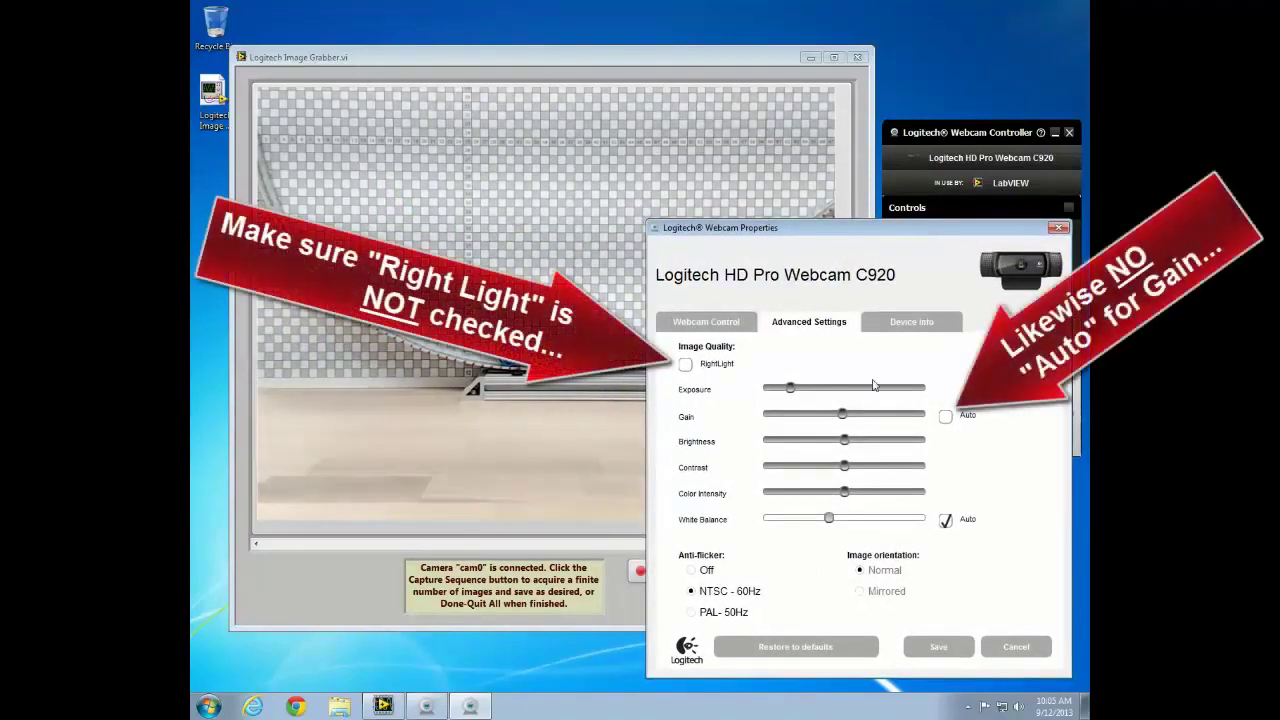
drag(790, 388, 753, 393)
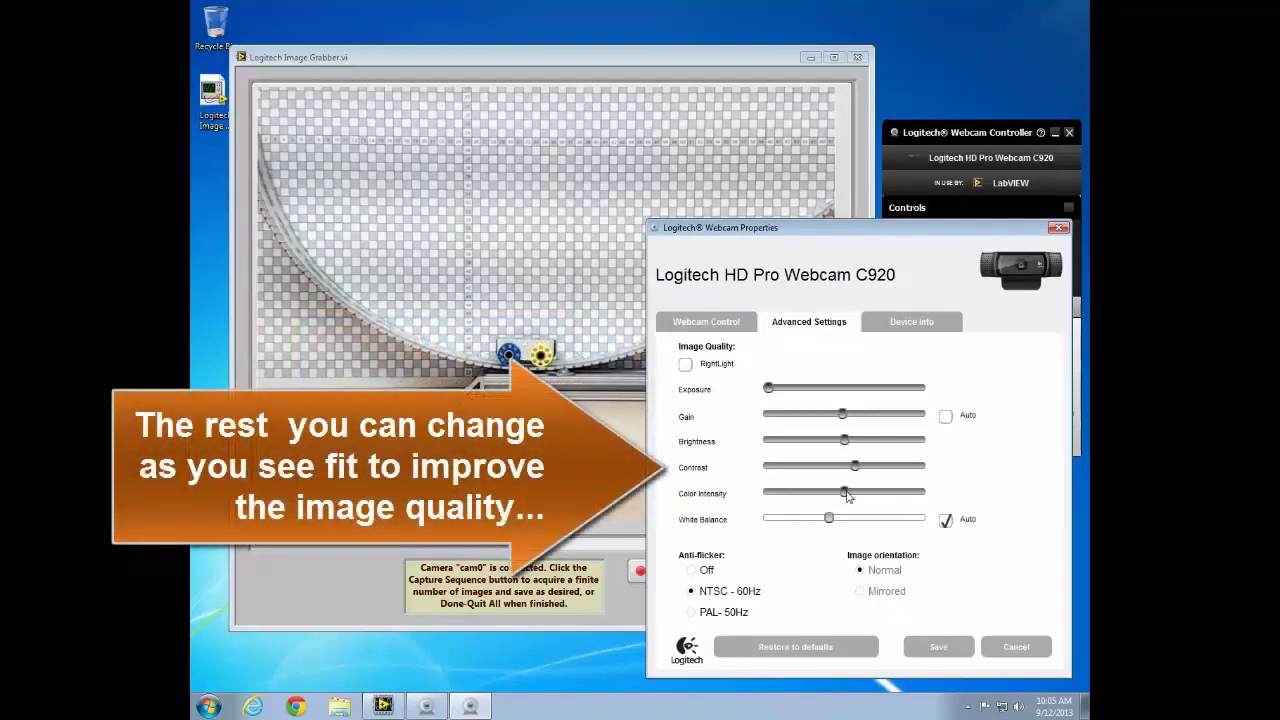
click(866, 492)
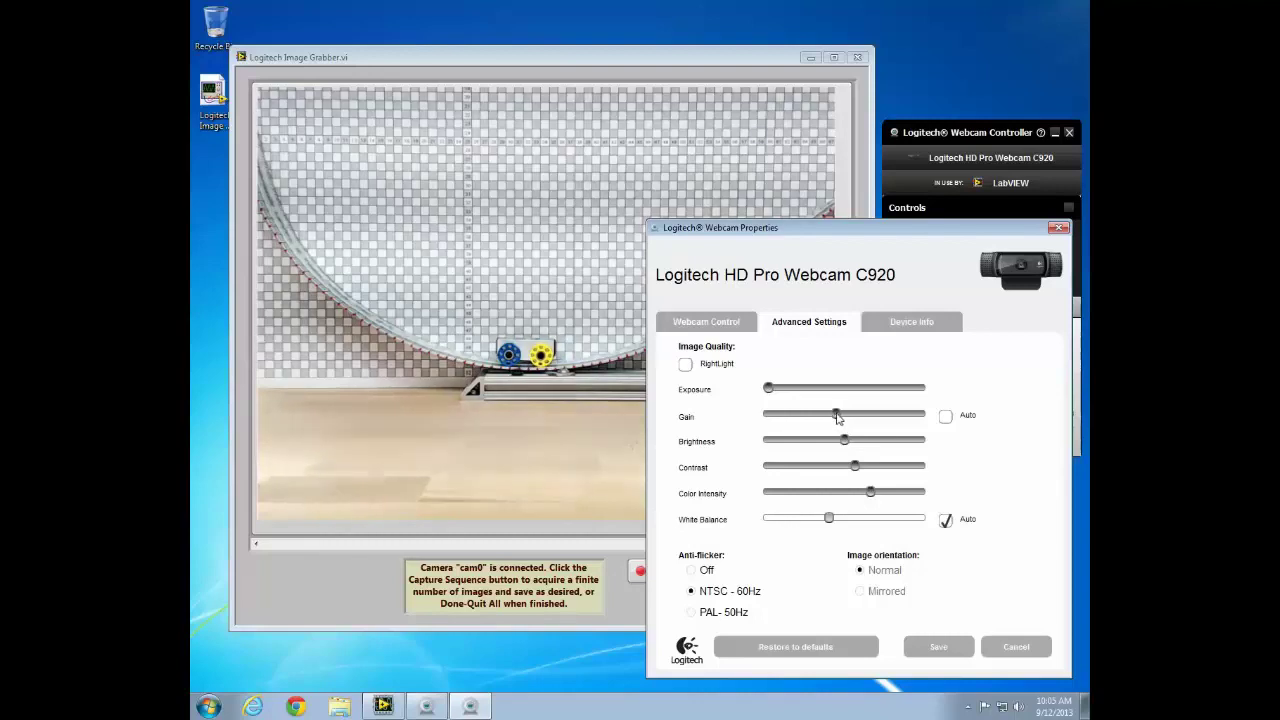
drag(829, 418, 825, 419)
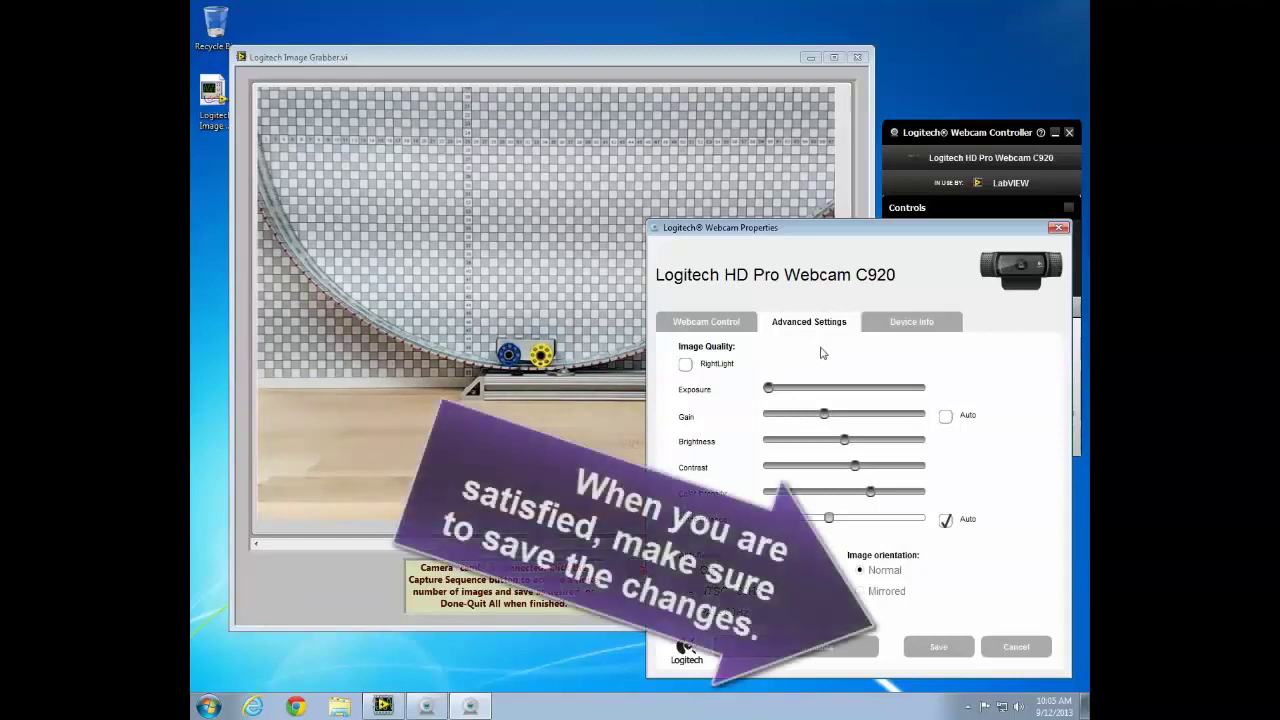
click(940, 648)
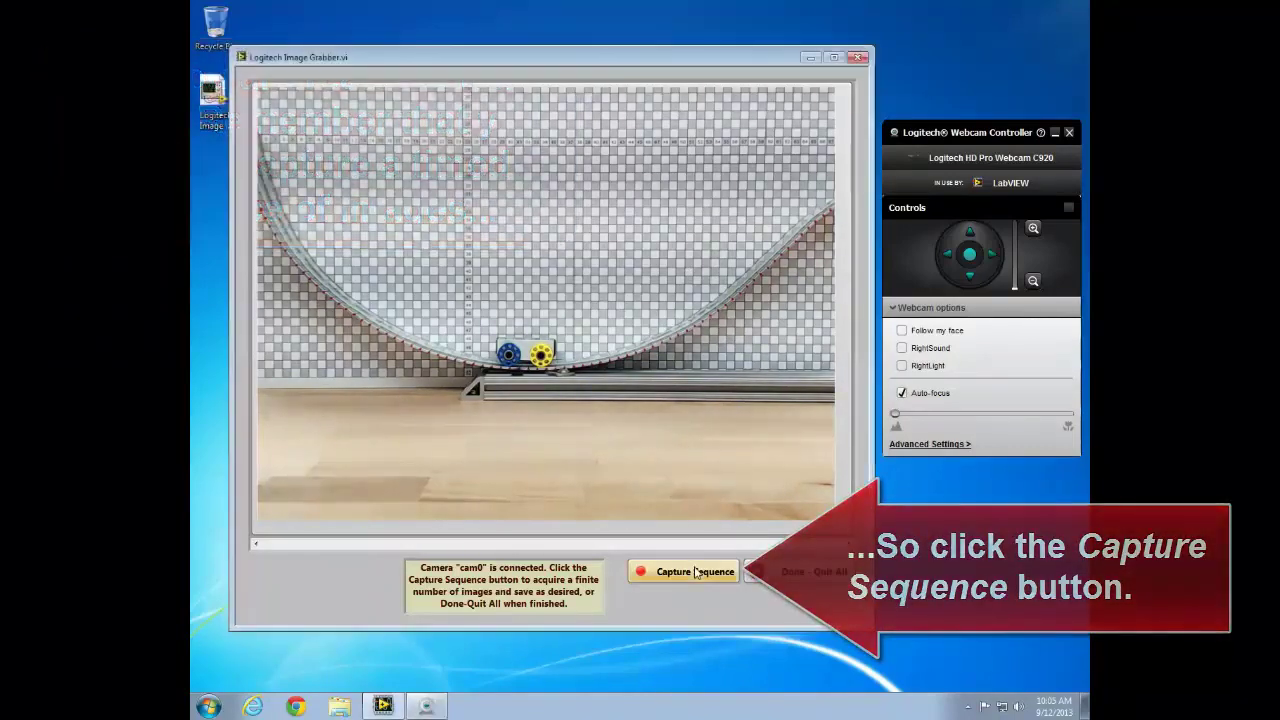
- Capture a sequence of 90 images of the cart on the track and scrub through the captured frames
click(695, 571)
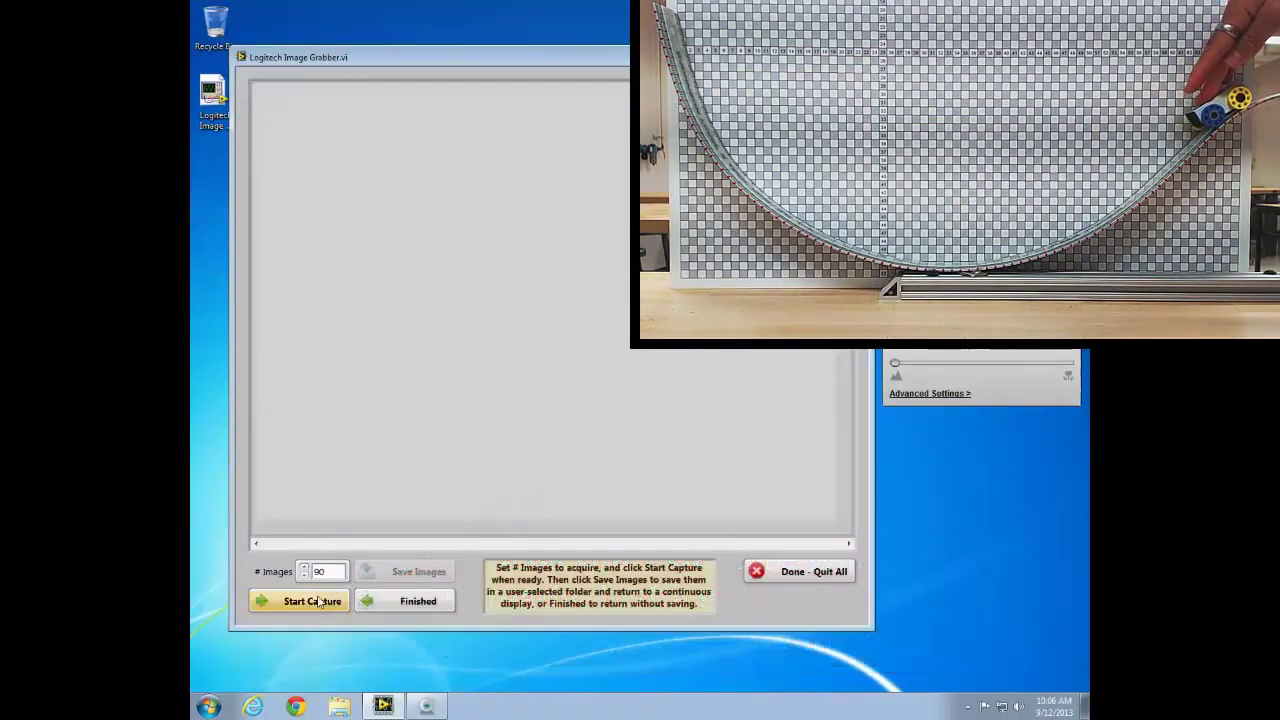
click(318, 601)
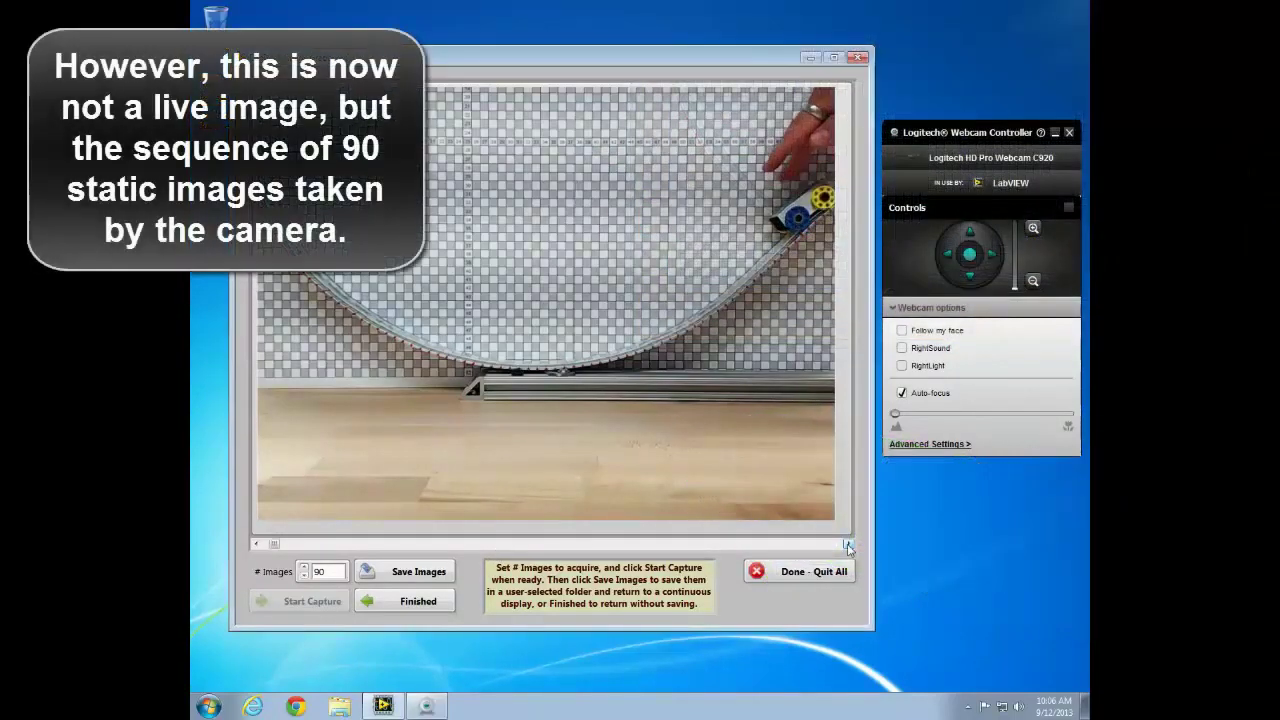
drag(848, 545, 848, 545)
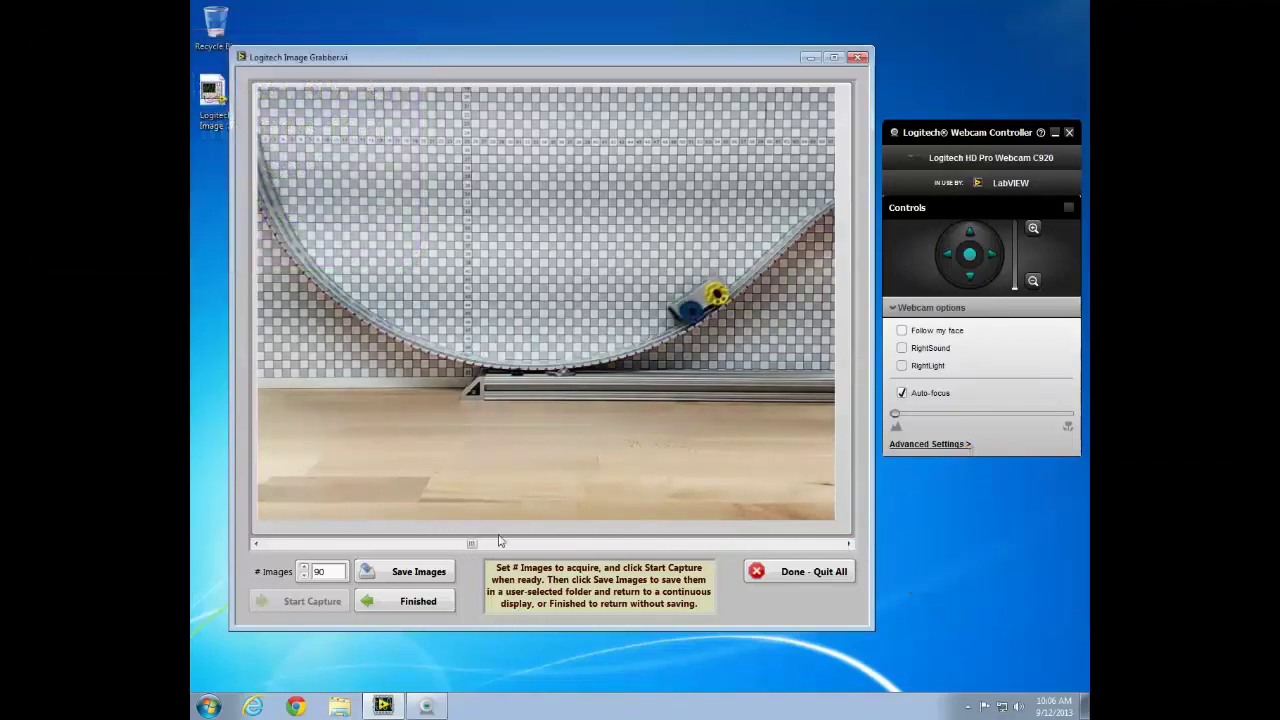
drag(474, 546, 760, 556)
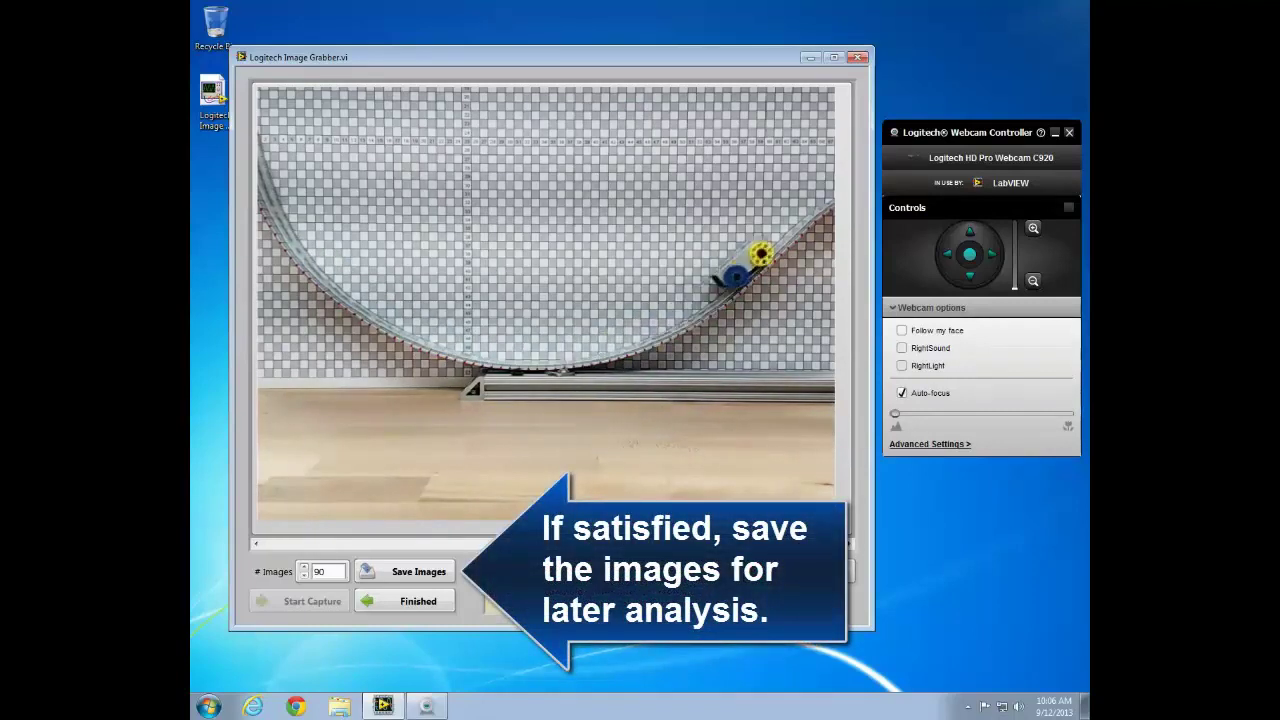
- Save the captured images into a new Desktop folder named Test Run 01
click(408, 570)
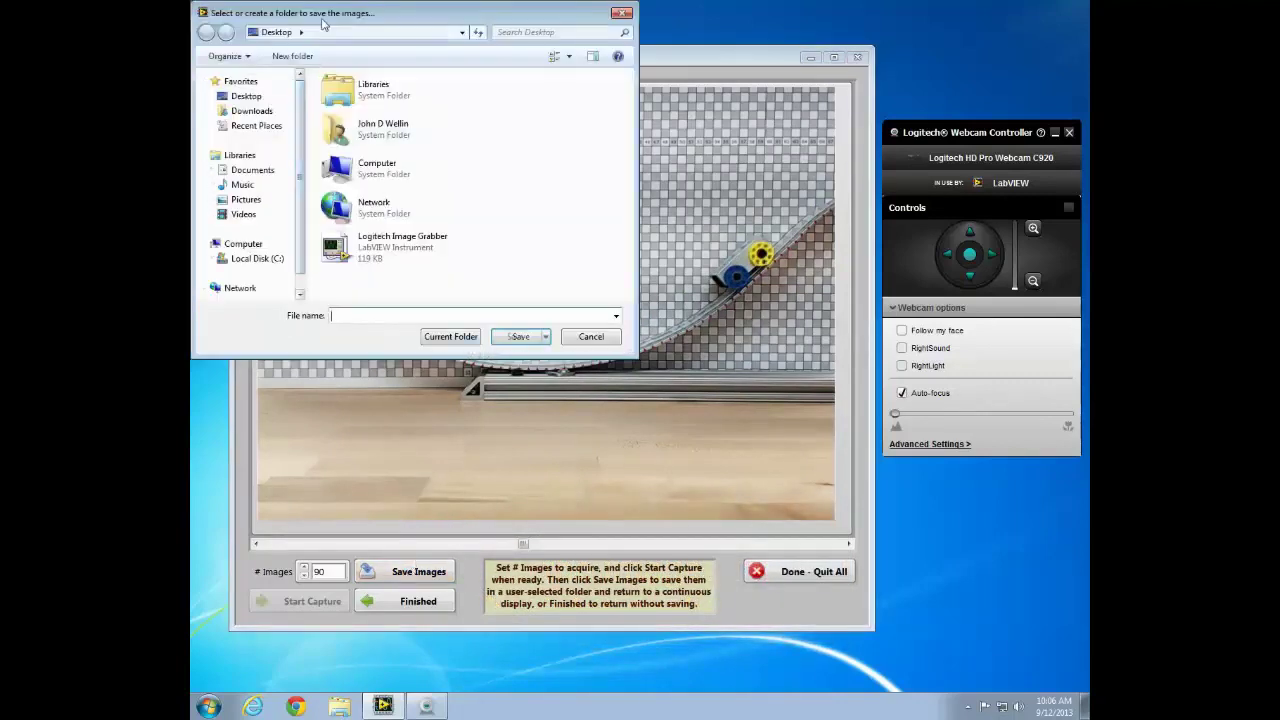
drag(322, 24, 414, 140)
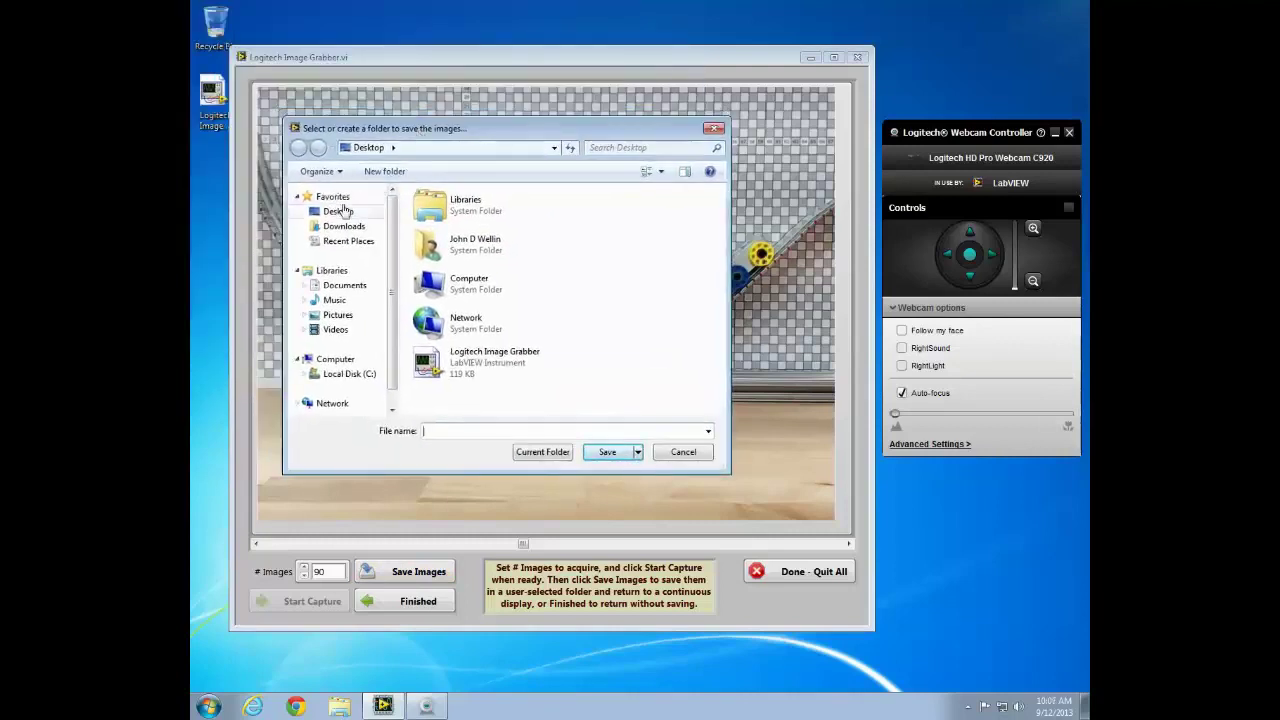
click(385, 172)
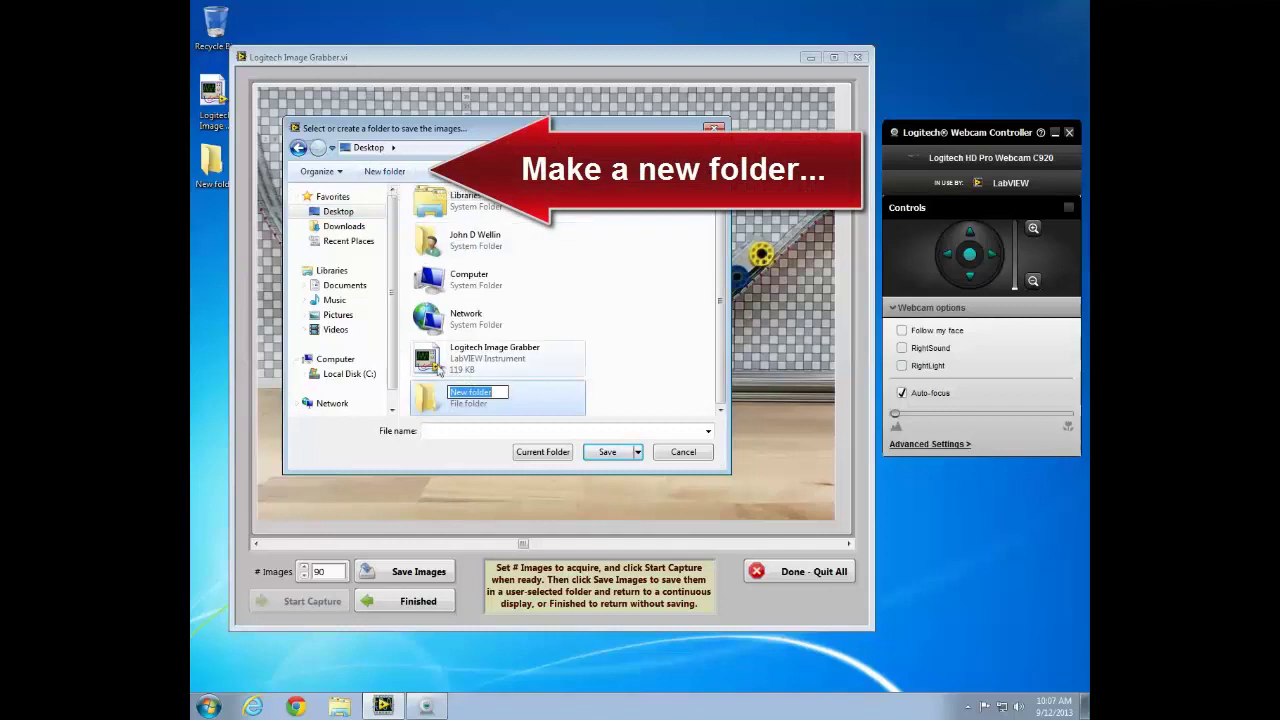
text(Tes)
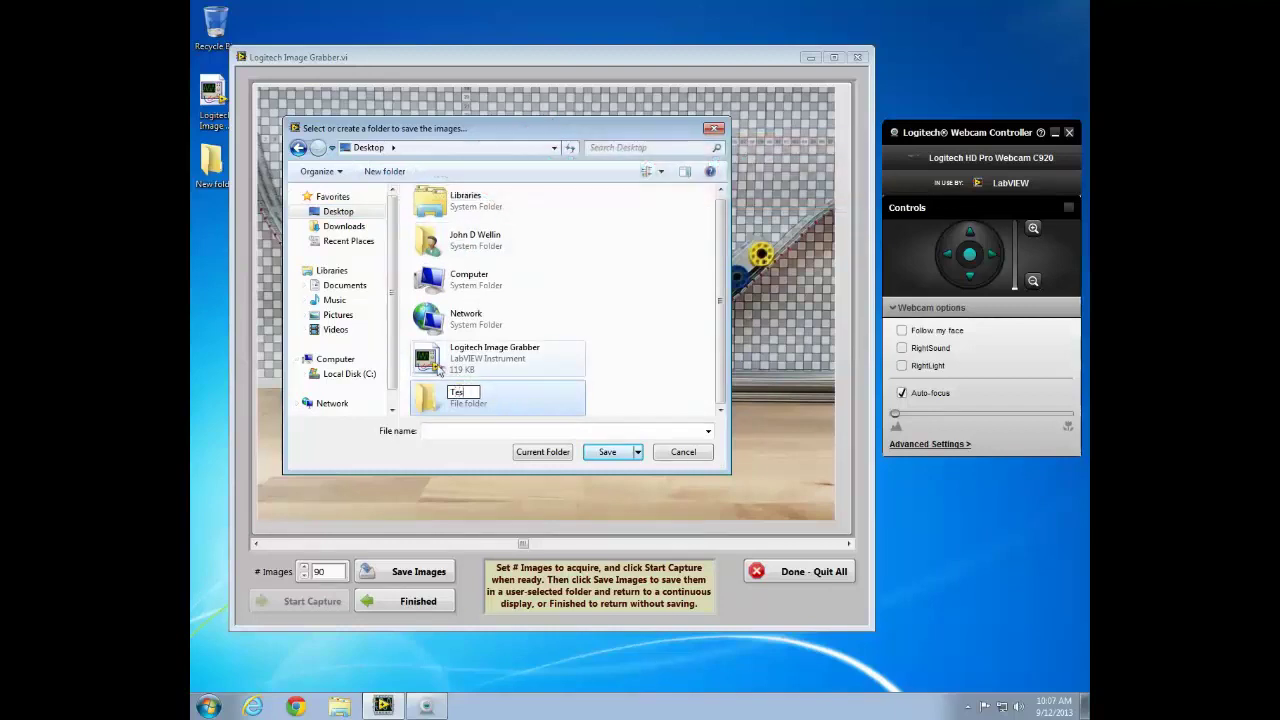
text(t Run 01)
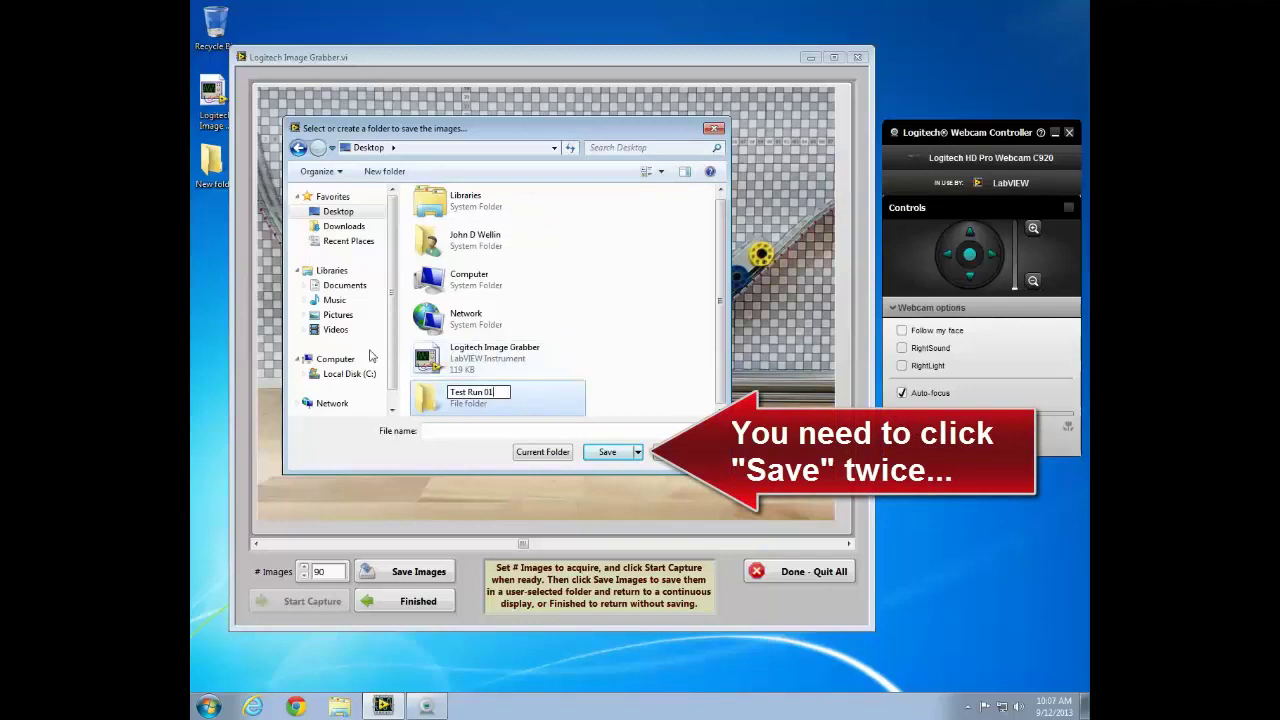
click(616, 459)
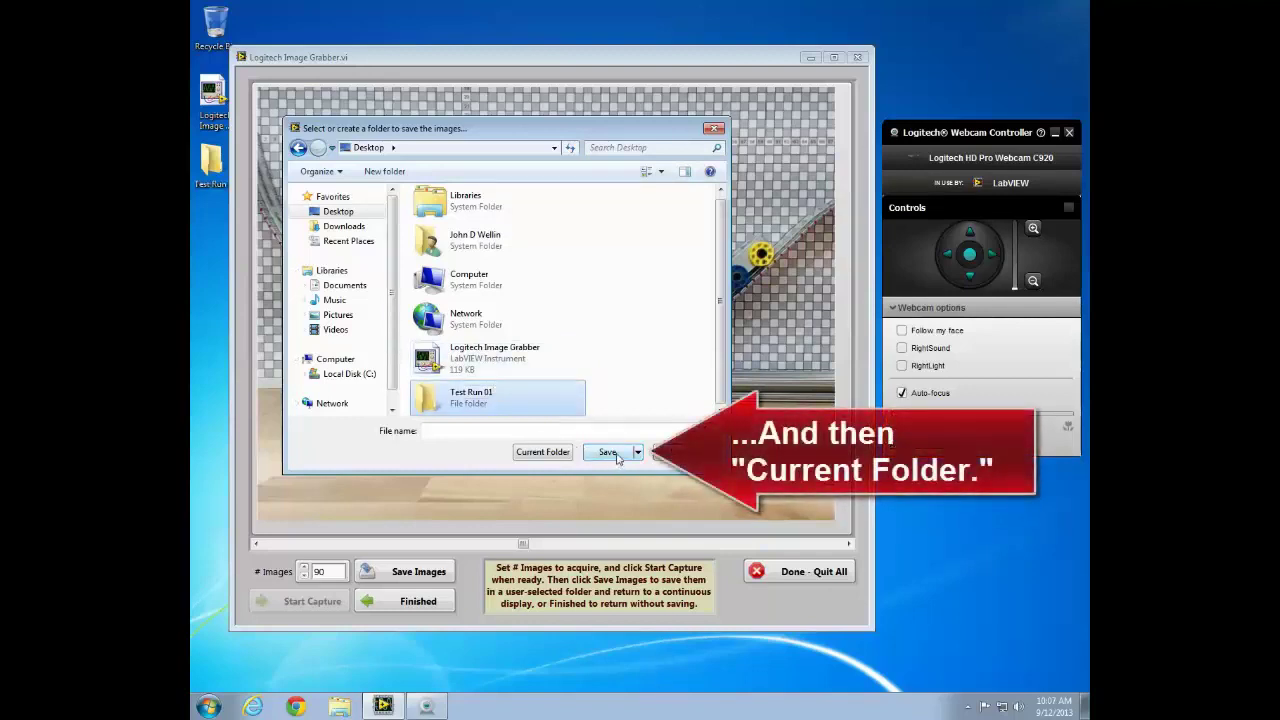
click(616, 459)
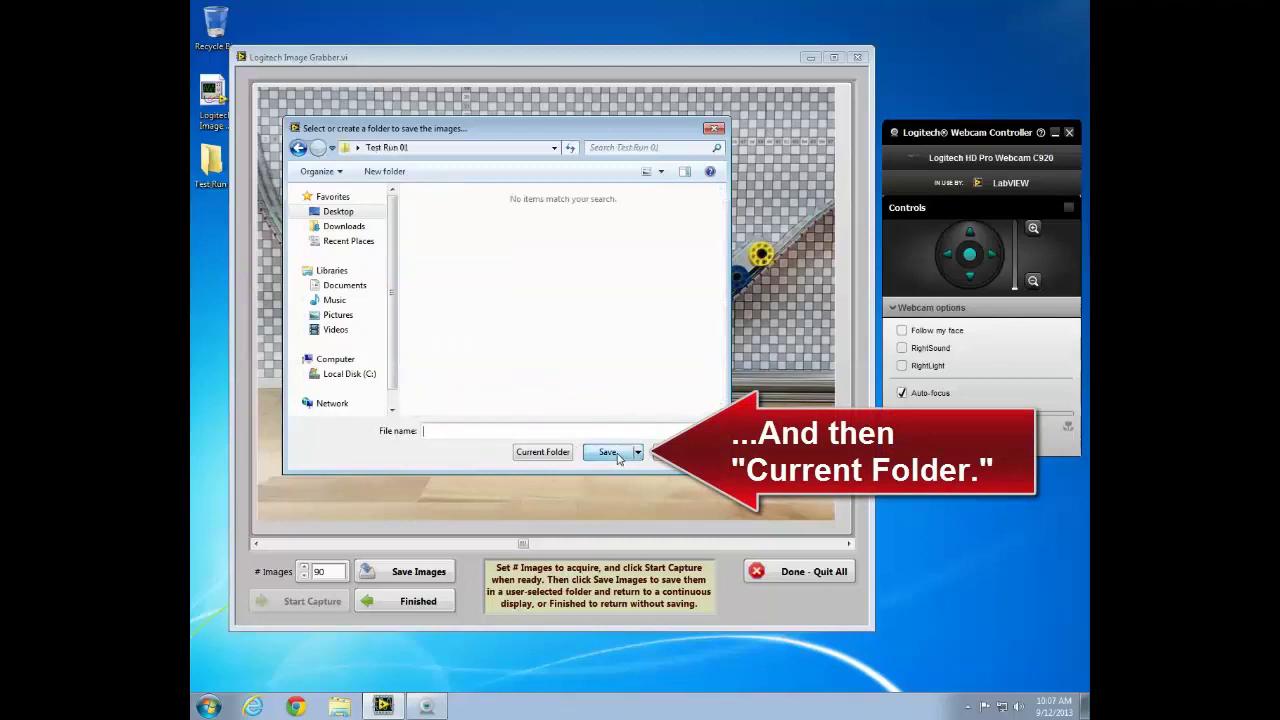
click(543, 453)
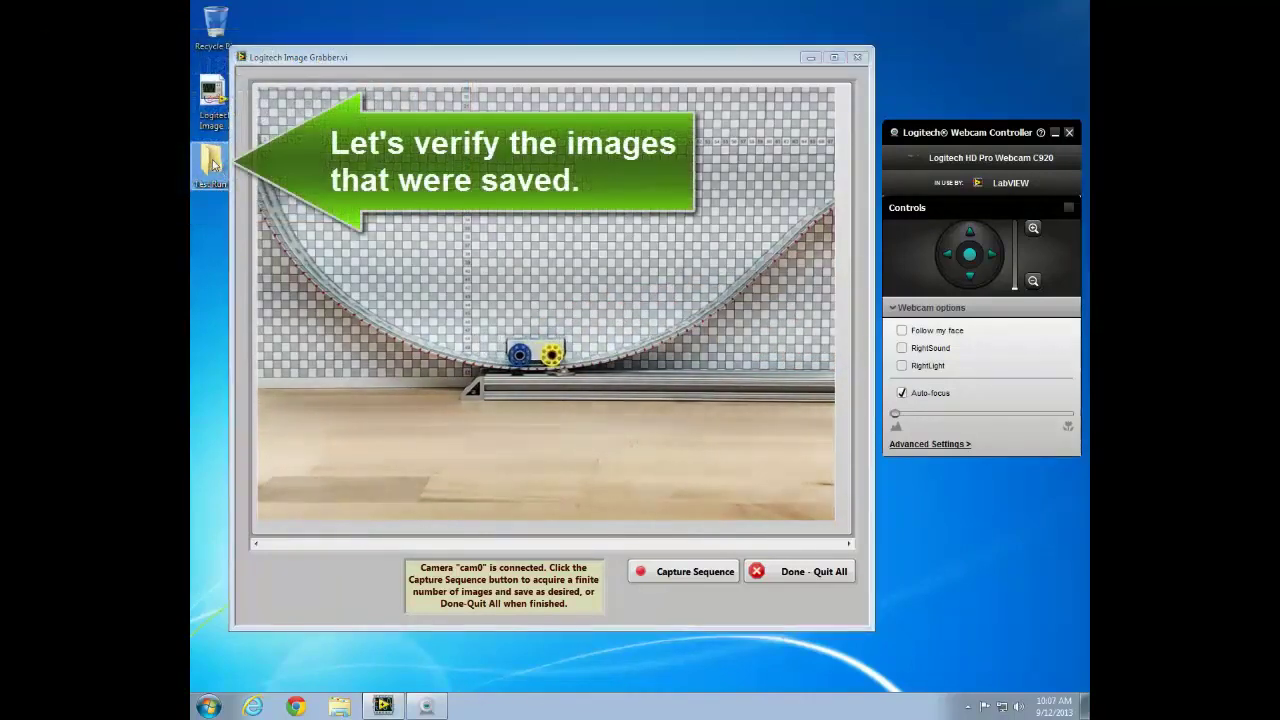
- Check the image files saved in the Test Run 01 folder and view the folder's overall properties
double_click(213, 165)
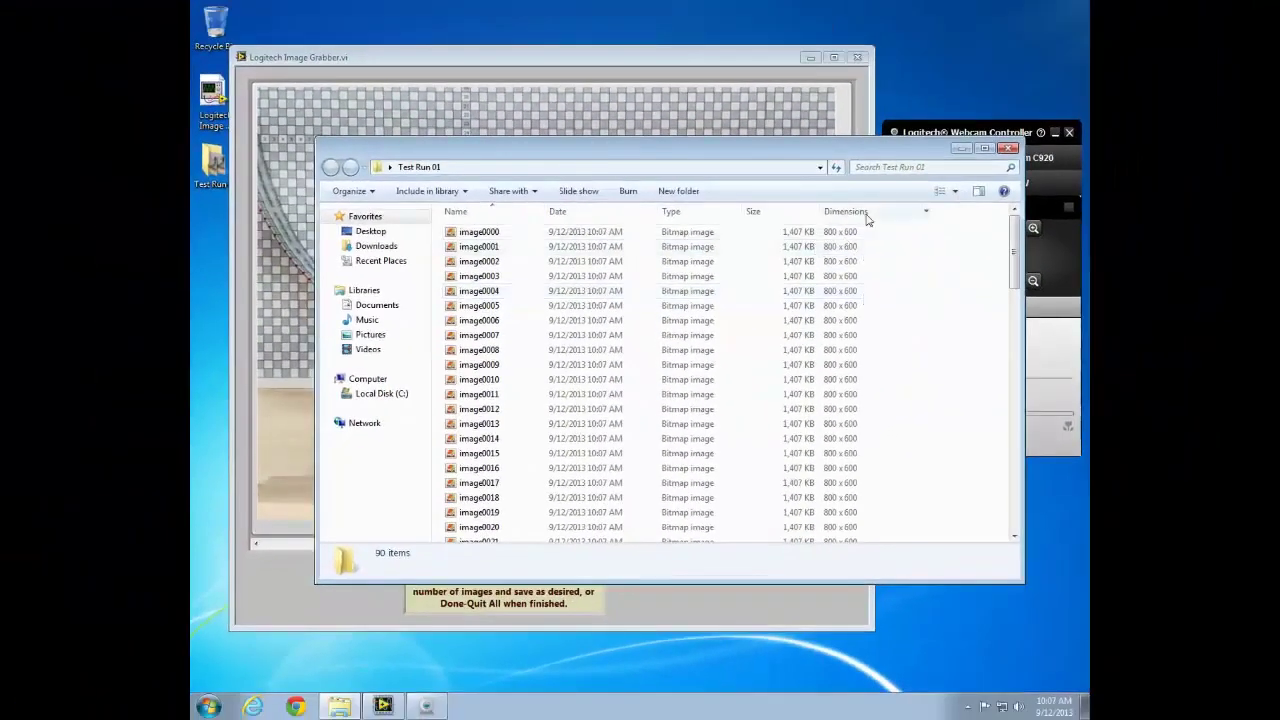
click(1008, 150)
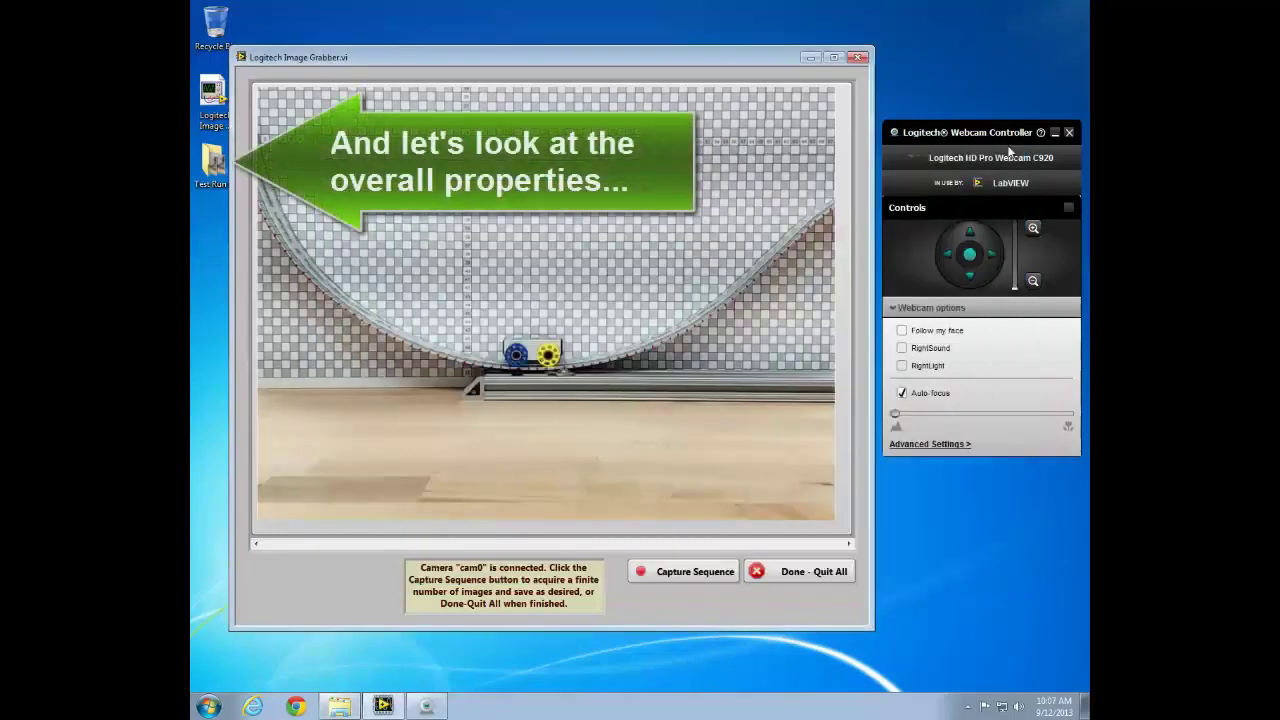
right_click(205, 155)
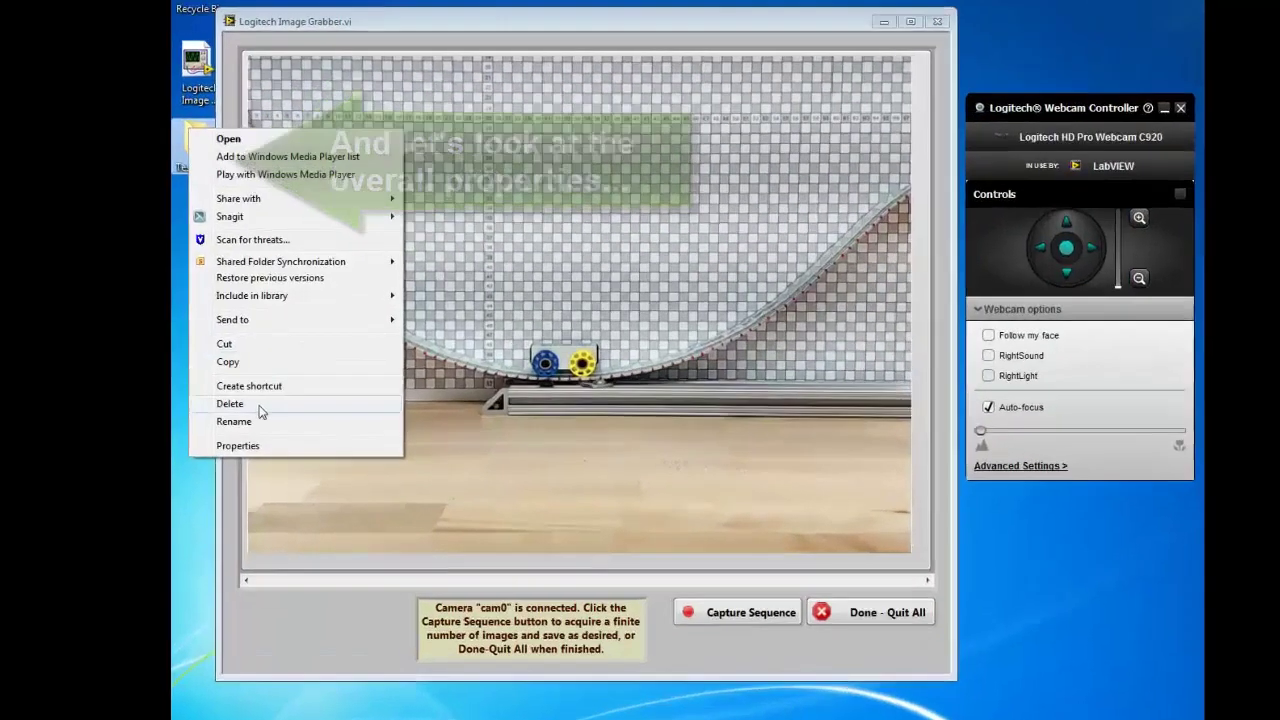
click(238, 445)
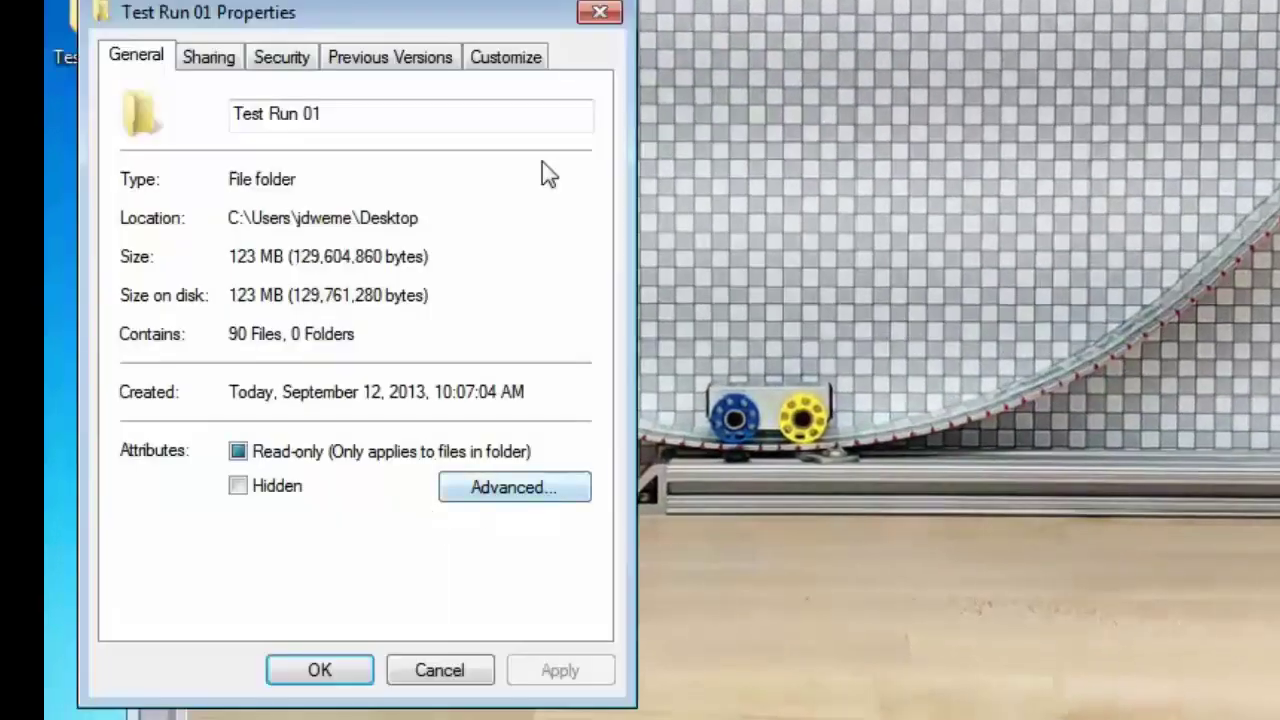
drag(395, 26, 768, 95)
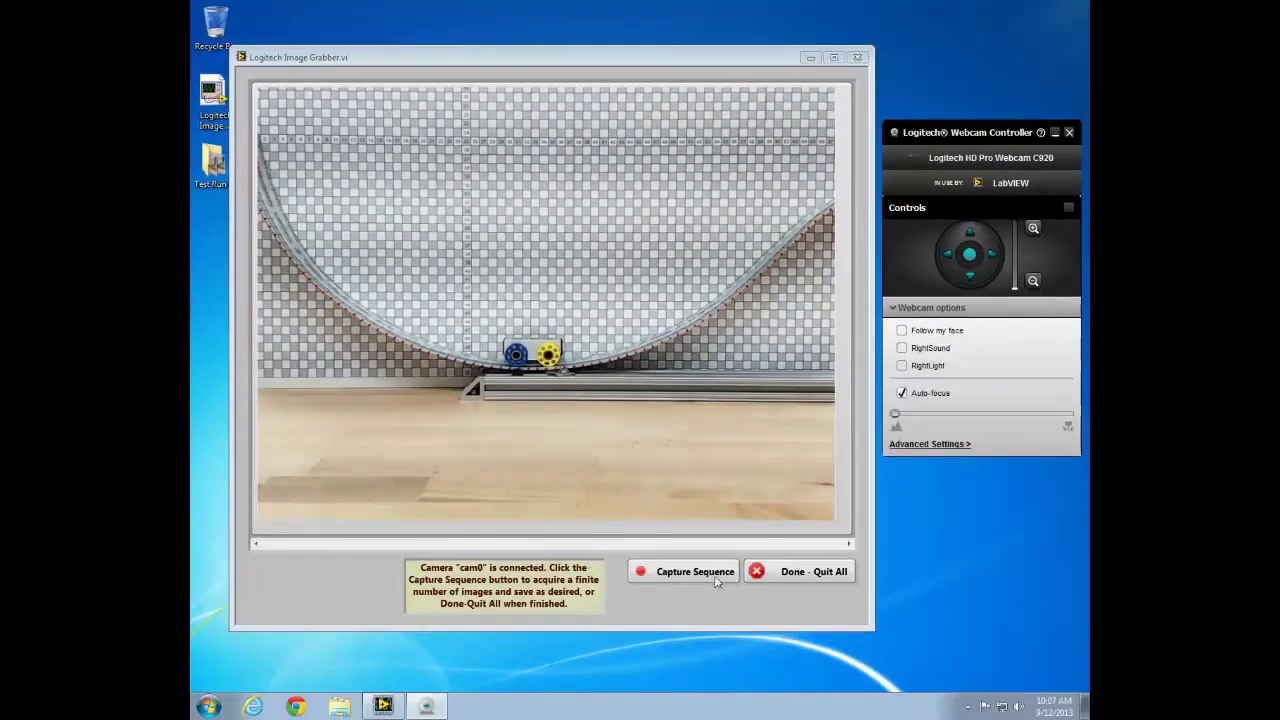
- Set the number of images to 120 and capture a second sequence of the rolling cart
click(714, 575)
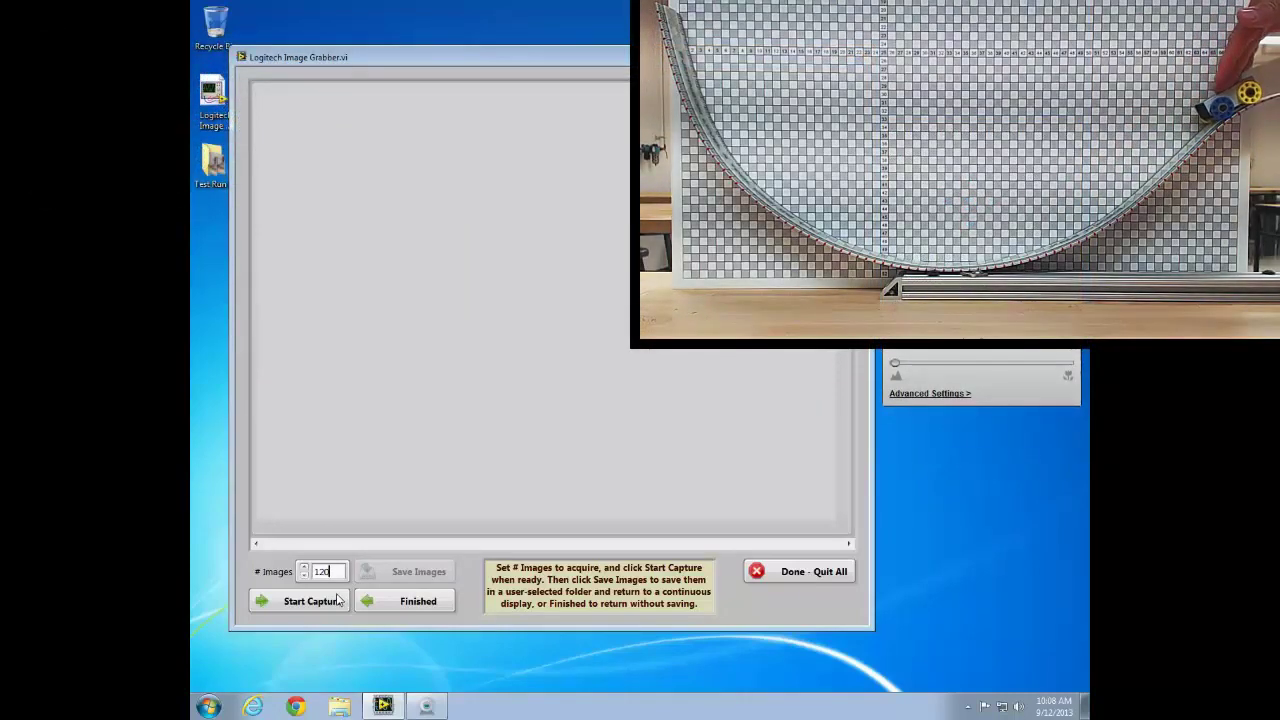
click(338, 600)
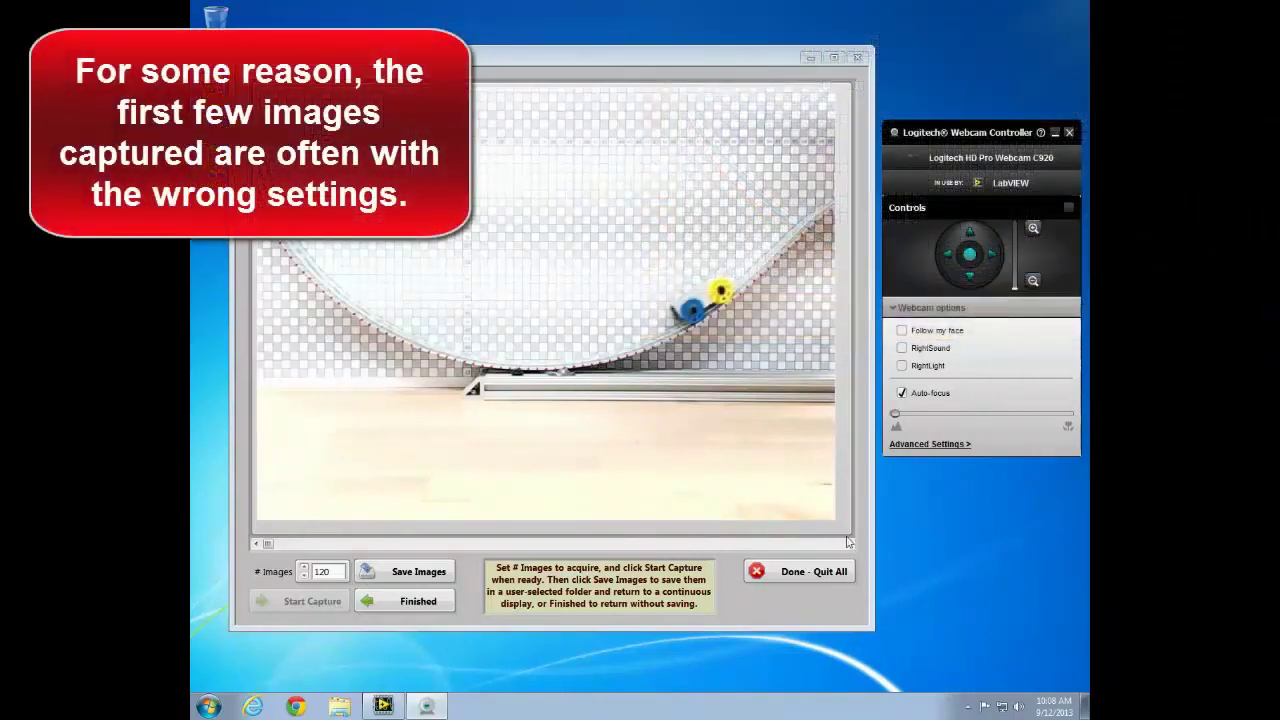
- Step through the frames of the 120-image sequence to examine the image quality and the cart's motion
click(848, 547)
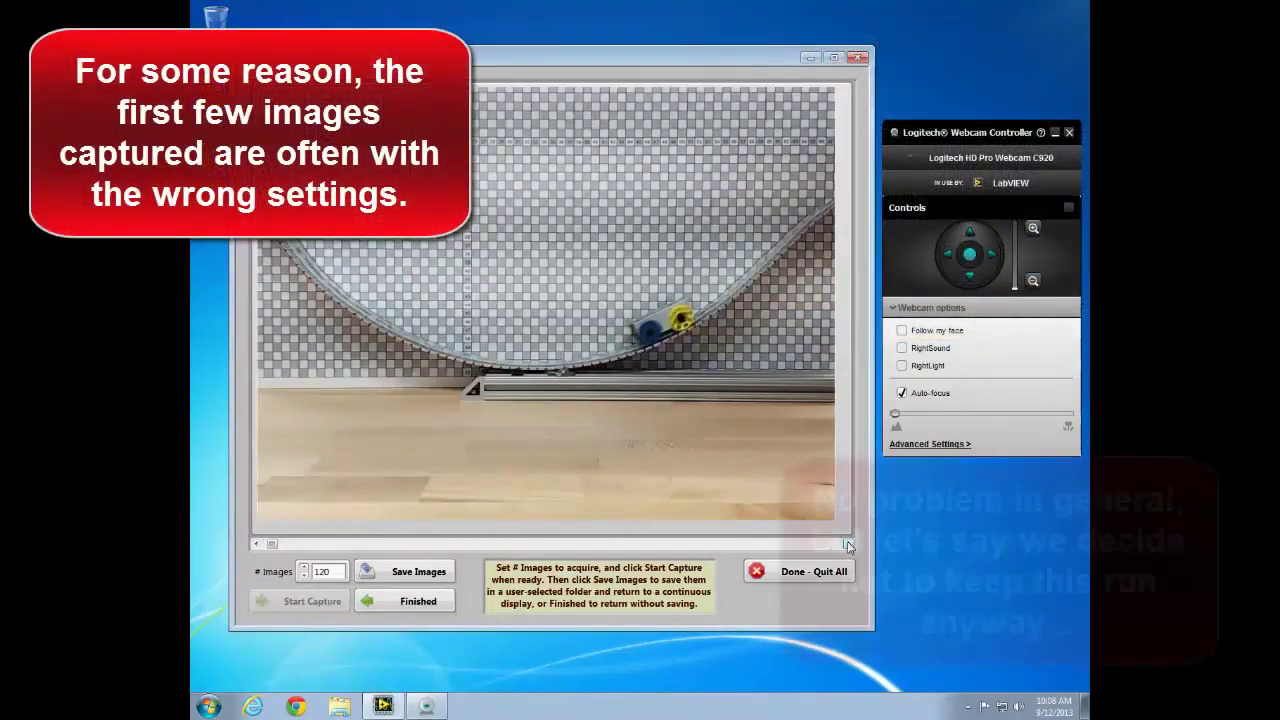
click(848, 547)
click(848, 547)
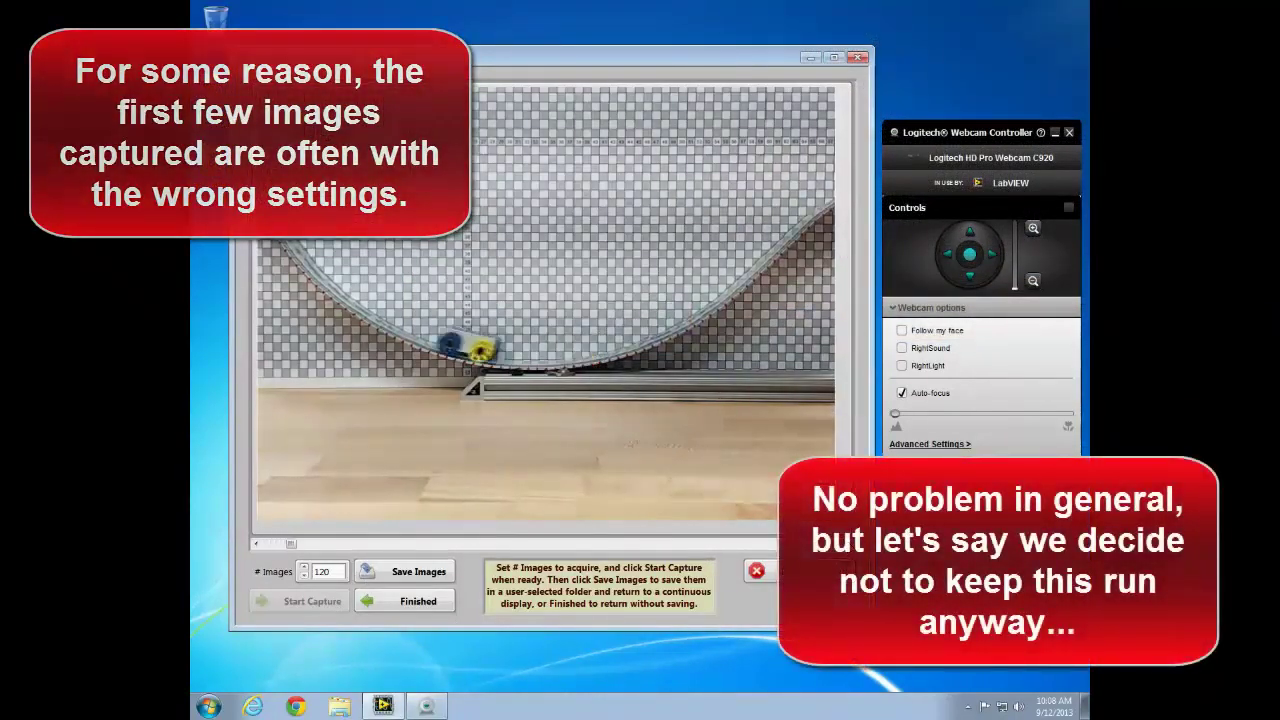
click(848, 547)
click(848, 547)
click(848, 547)
click(848, 547)
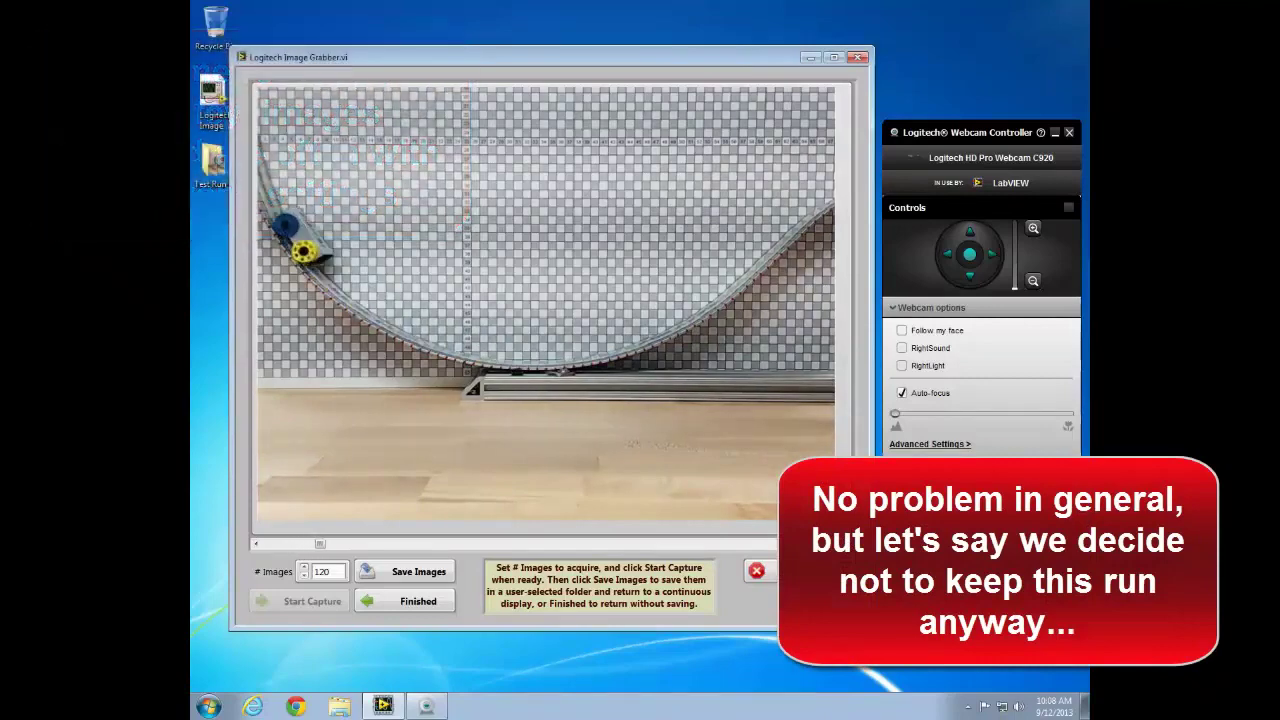
click(848, 547)
click(848, 547)
click(848, 547)
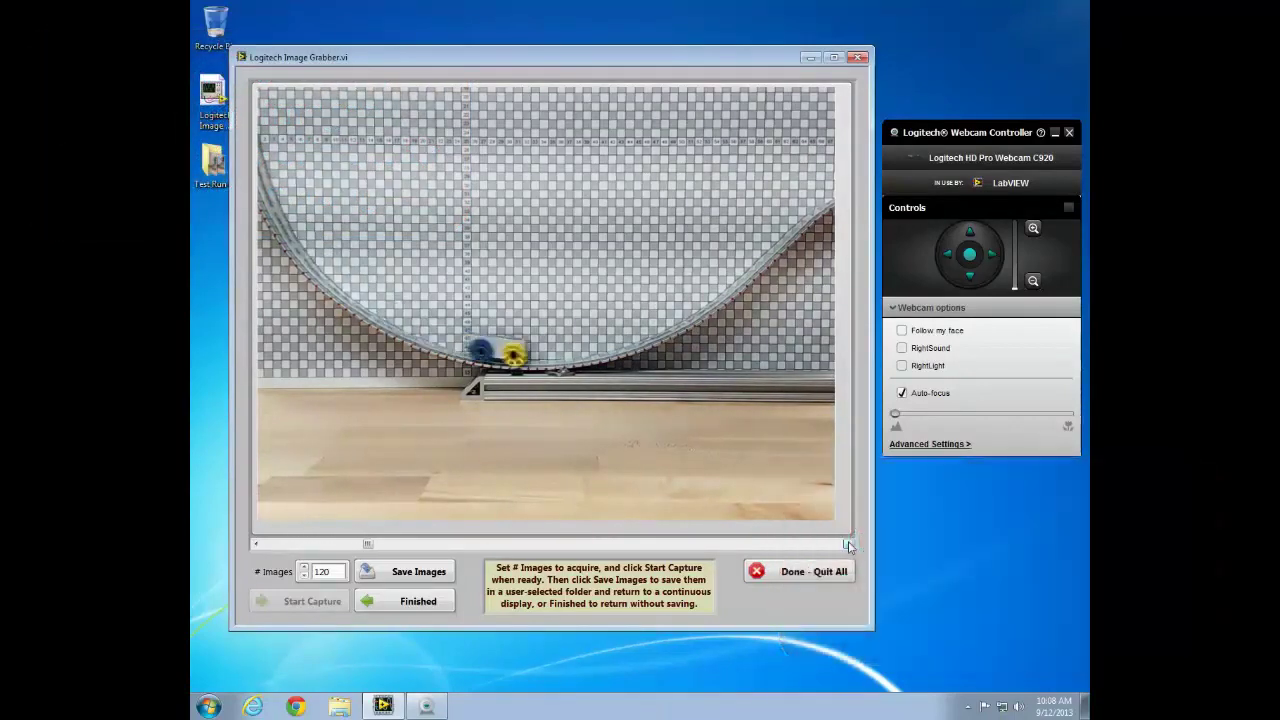
click(848, 547)
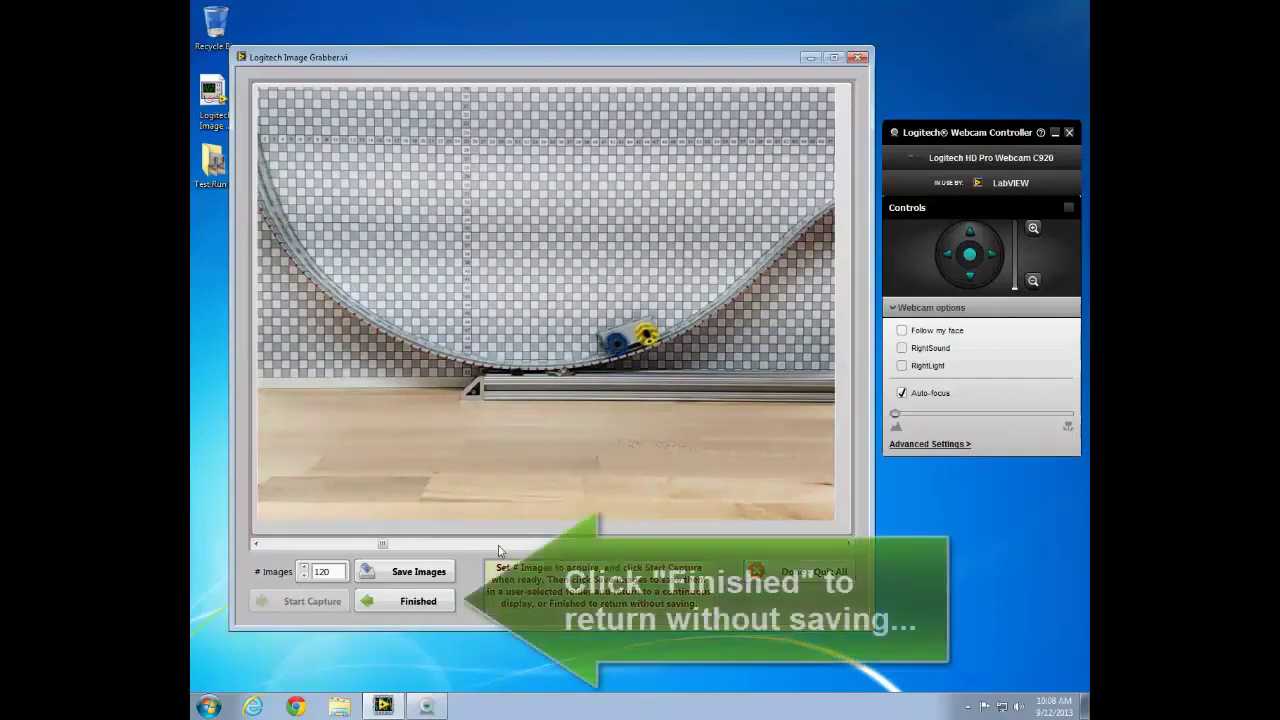
- Return to the live display without saving the current images, and capture a new 120-image sequence of the rolling cart
click(418, 601)
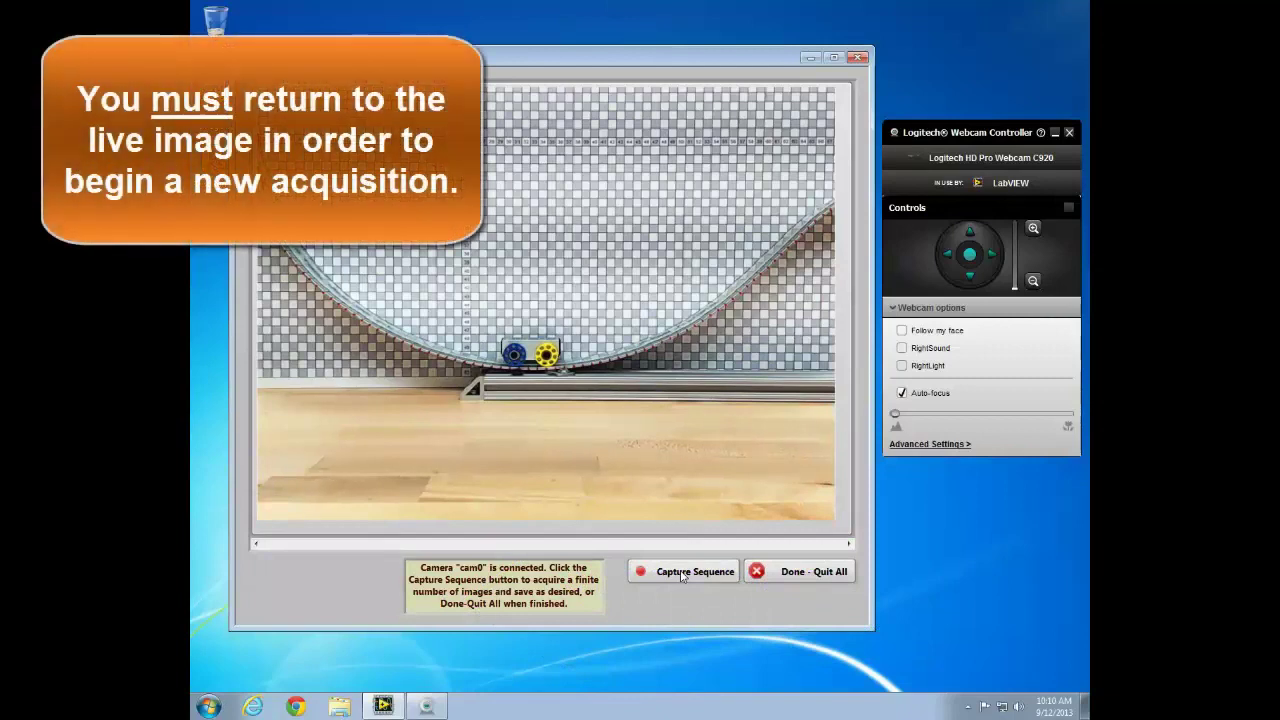
click(695, 573)
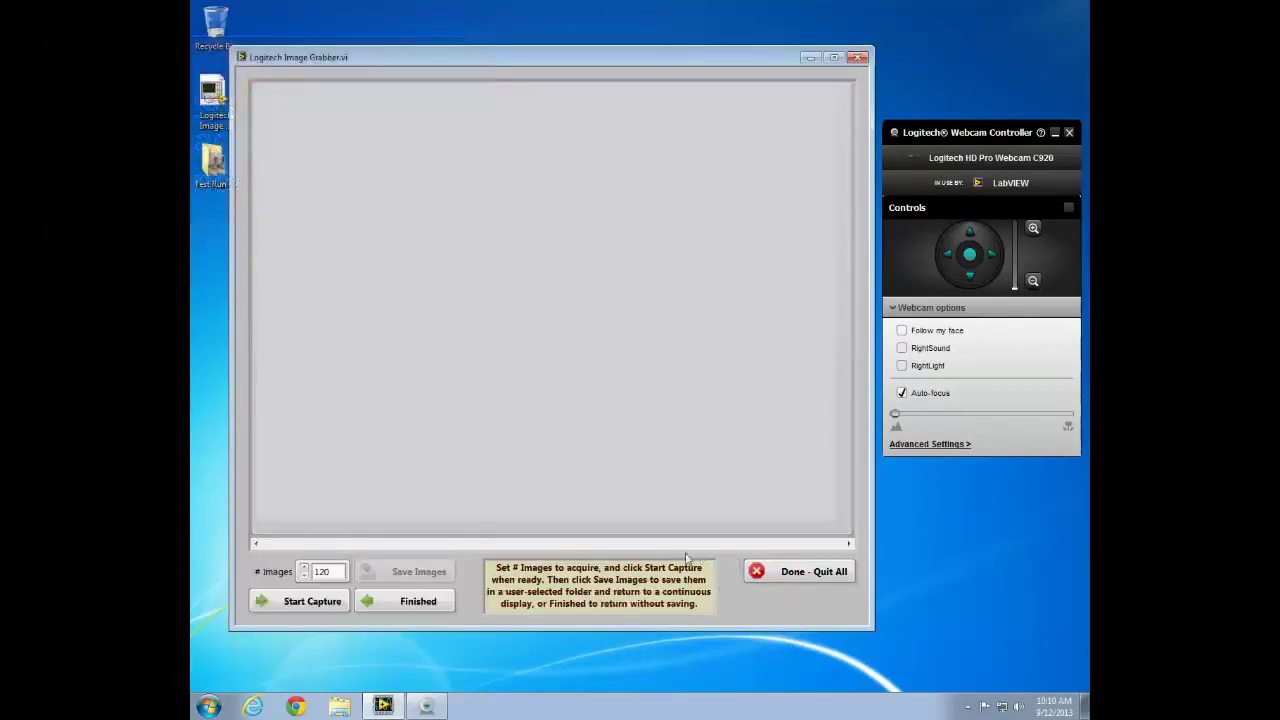
click(333, 601)
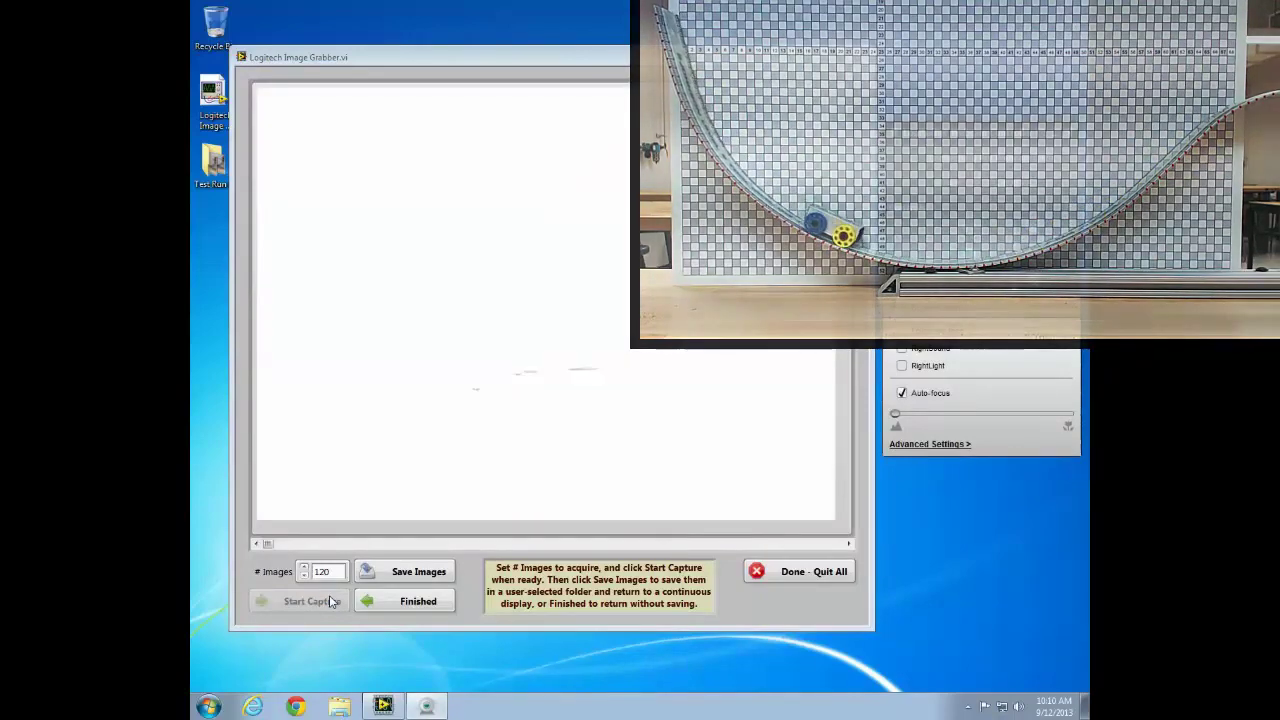
- Browse through the frames of the newly captured sequence to check the image quality and the cart's motion along the track
click(849, 546)
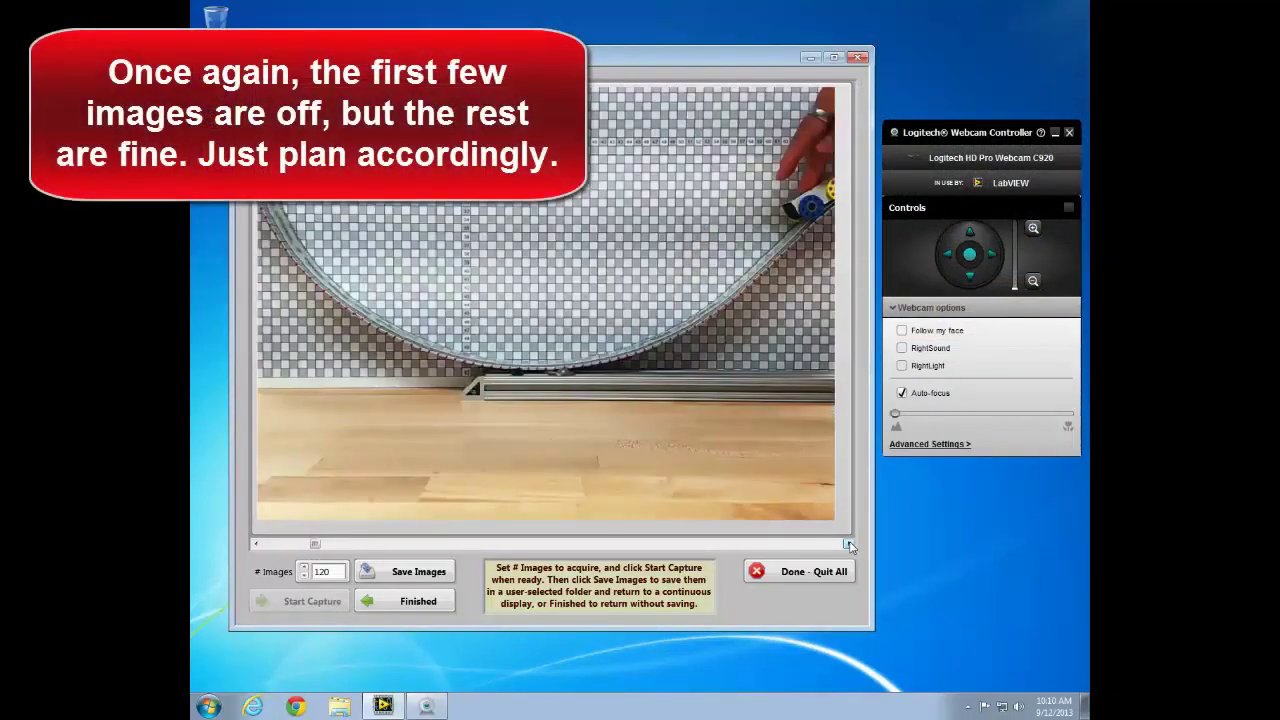
click(849, 546)
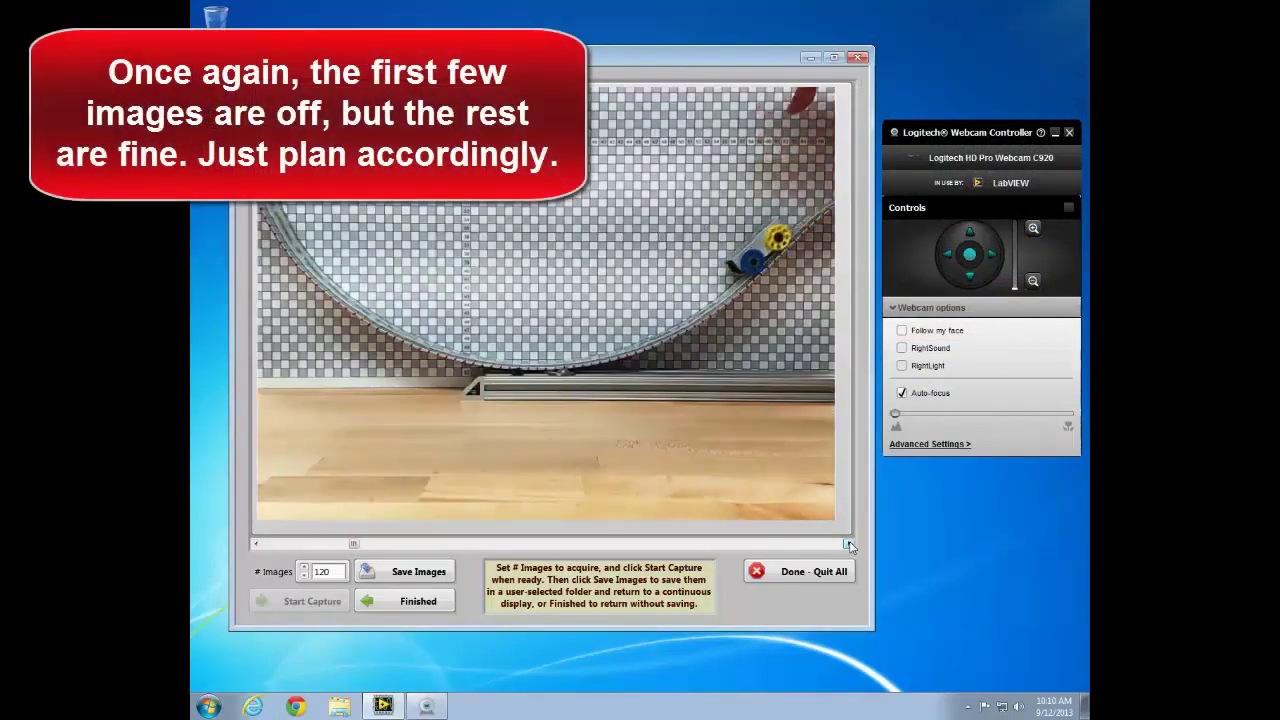
click(849, 546)
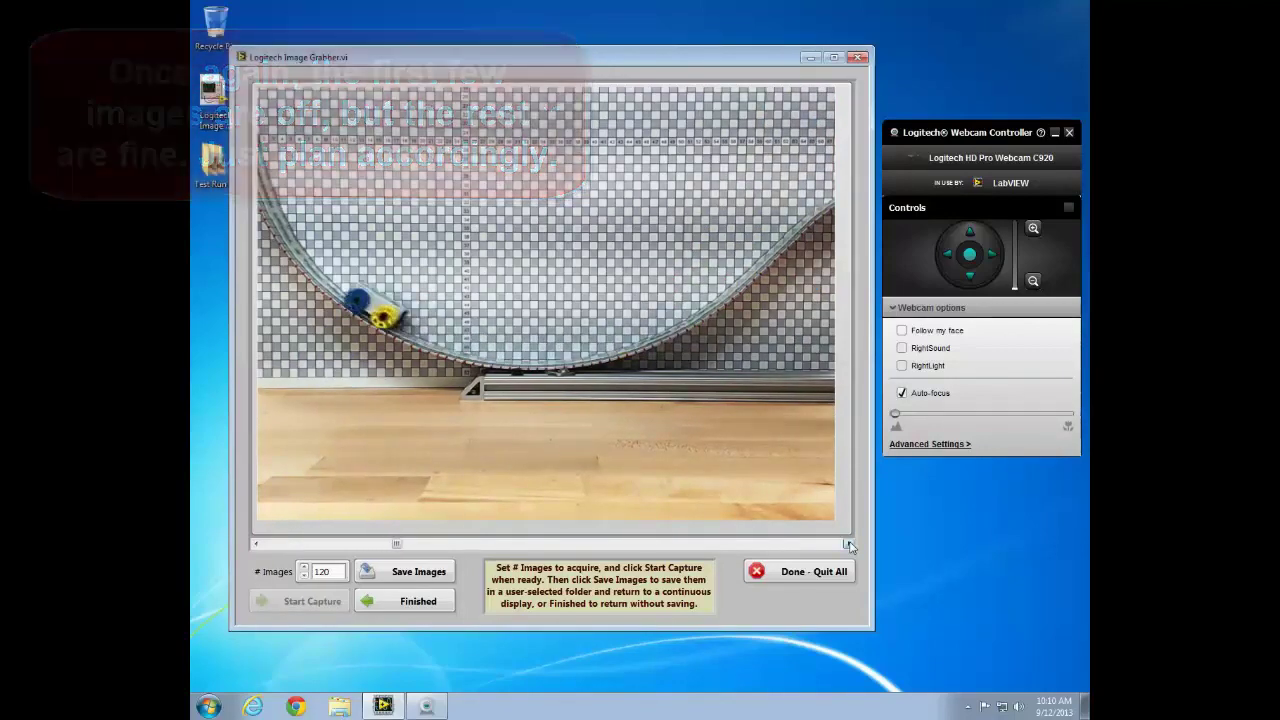
click(849, 546)
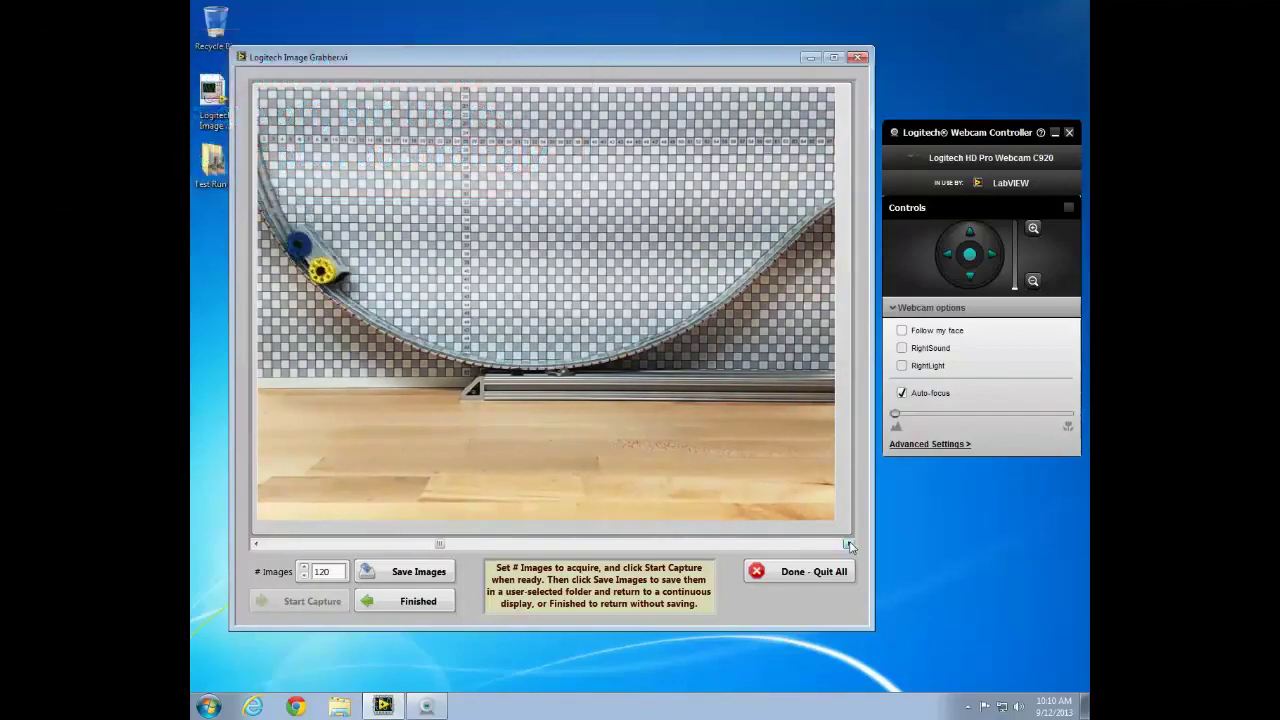
click(849, 546)
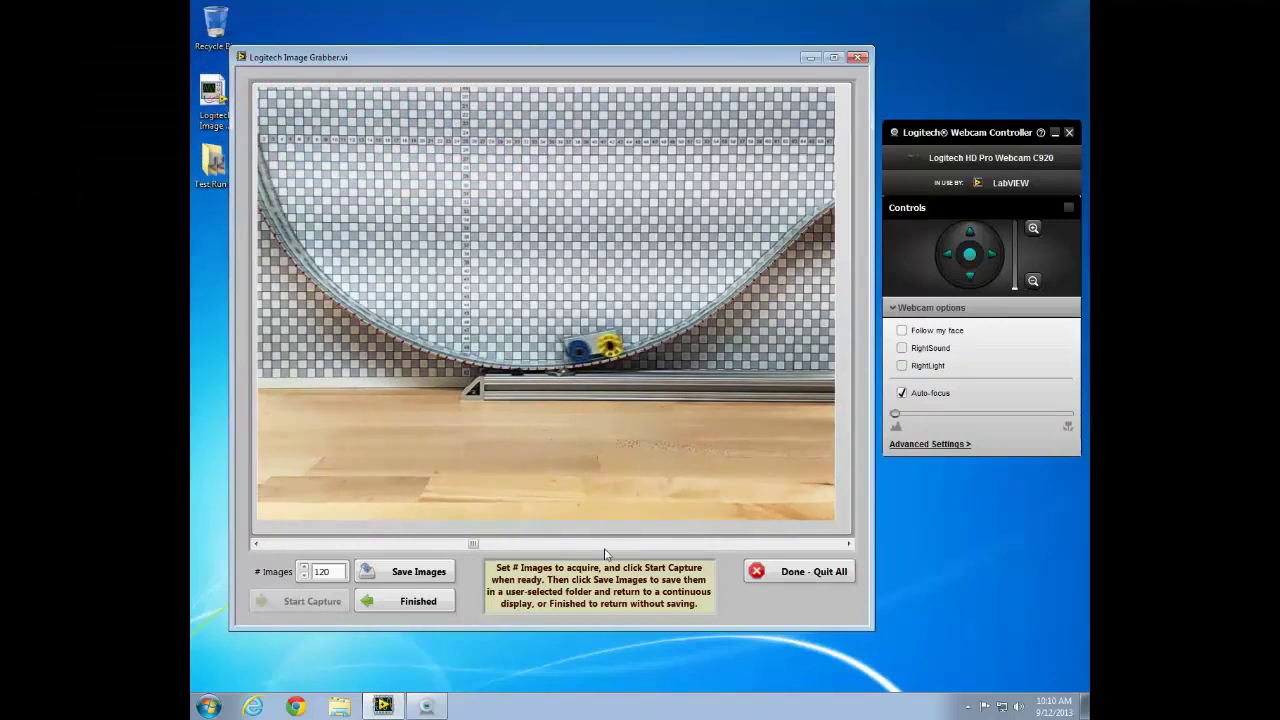
drag(479, 546, 670, 548)
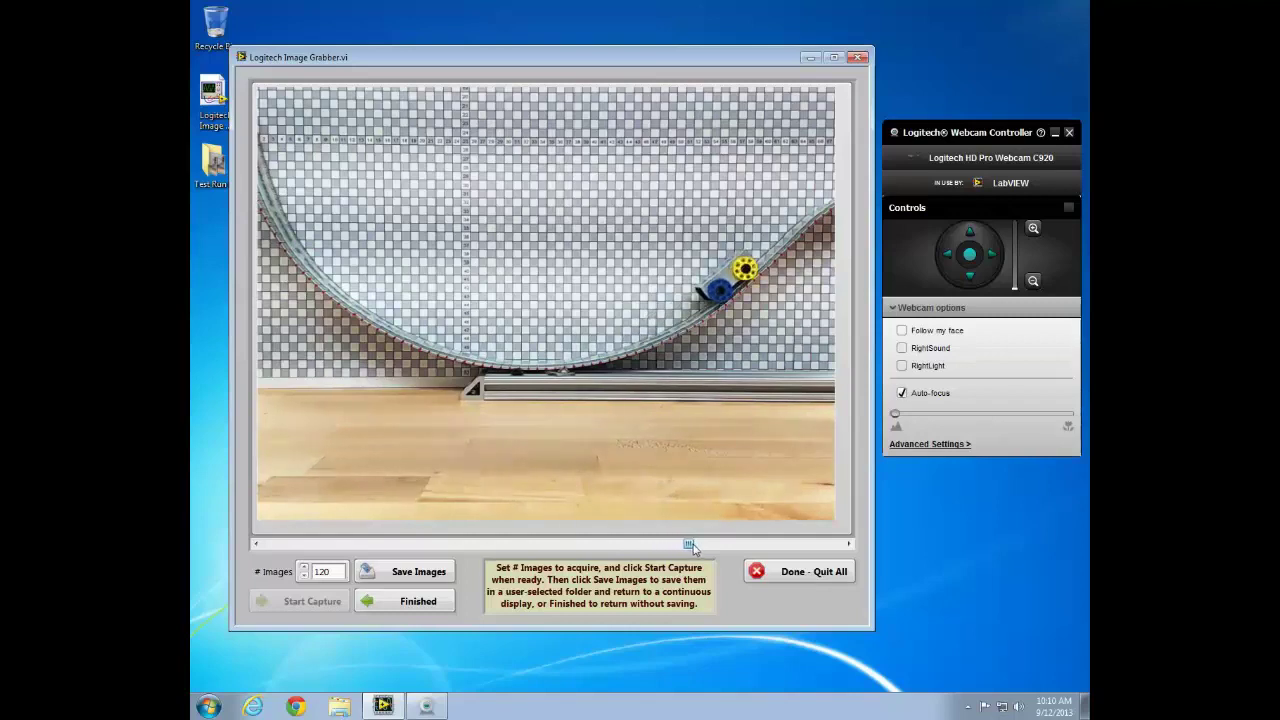
drag(697, 547, 745, 547)
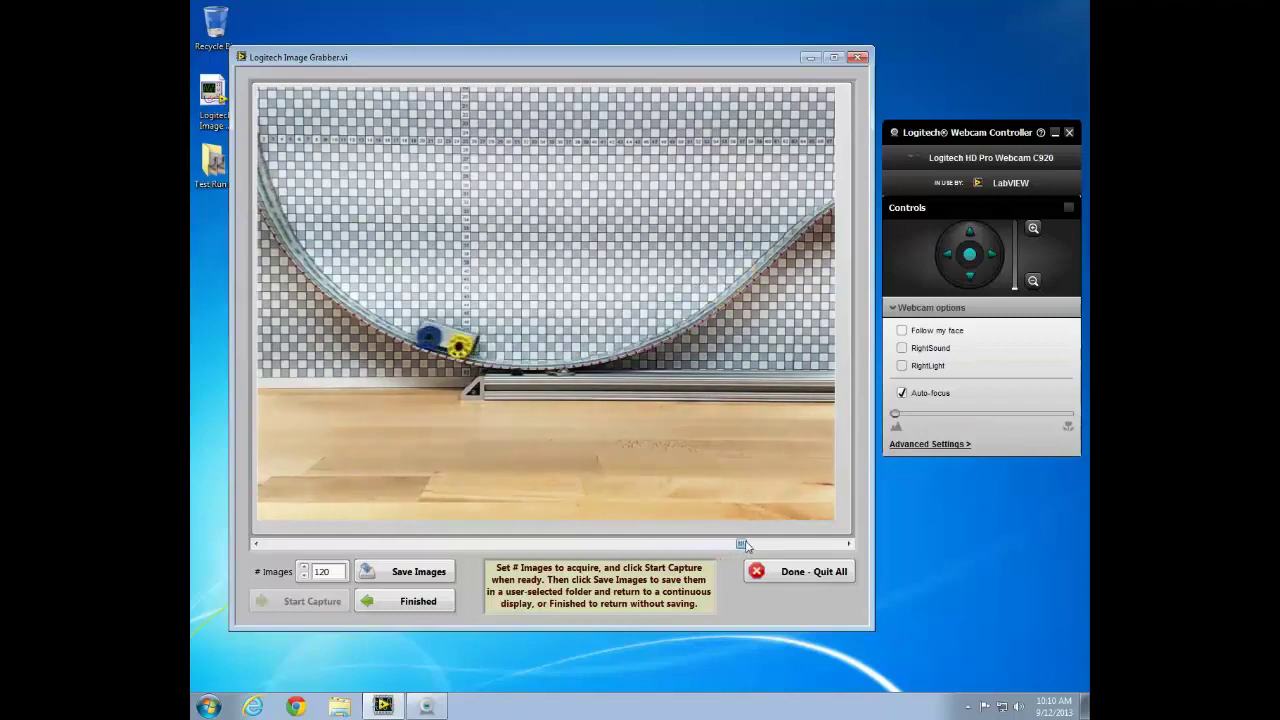
- Save the captured images into a new Desktop folder named Test Run 02
click(420, 571)
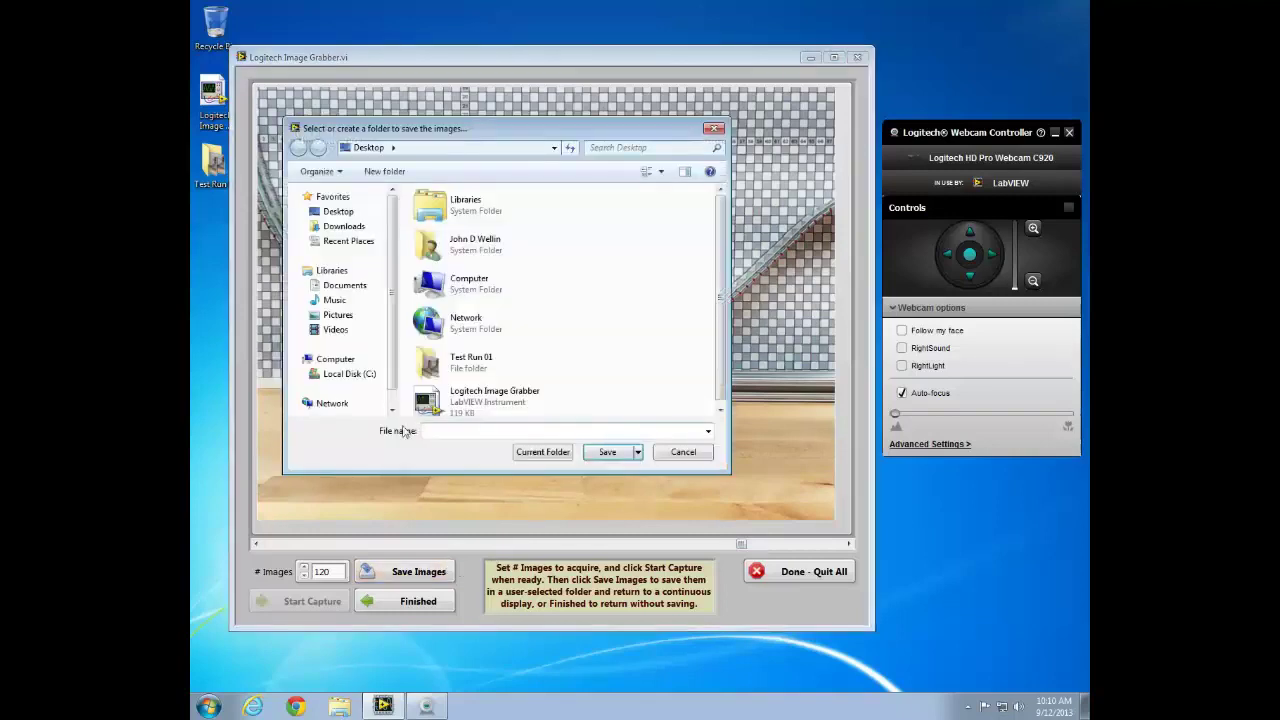
click(398, 174)
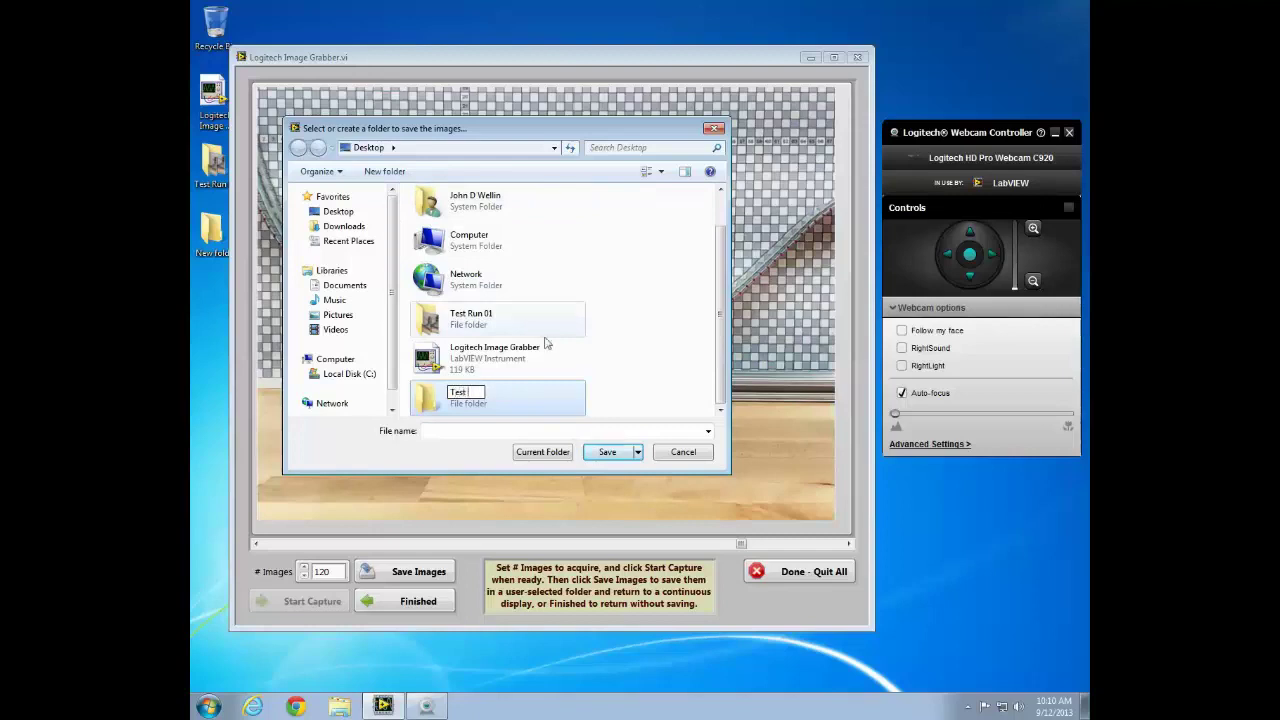
text(Test Run )
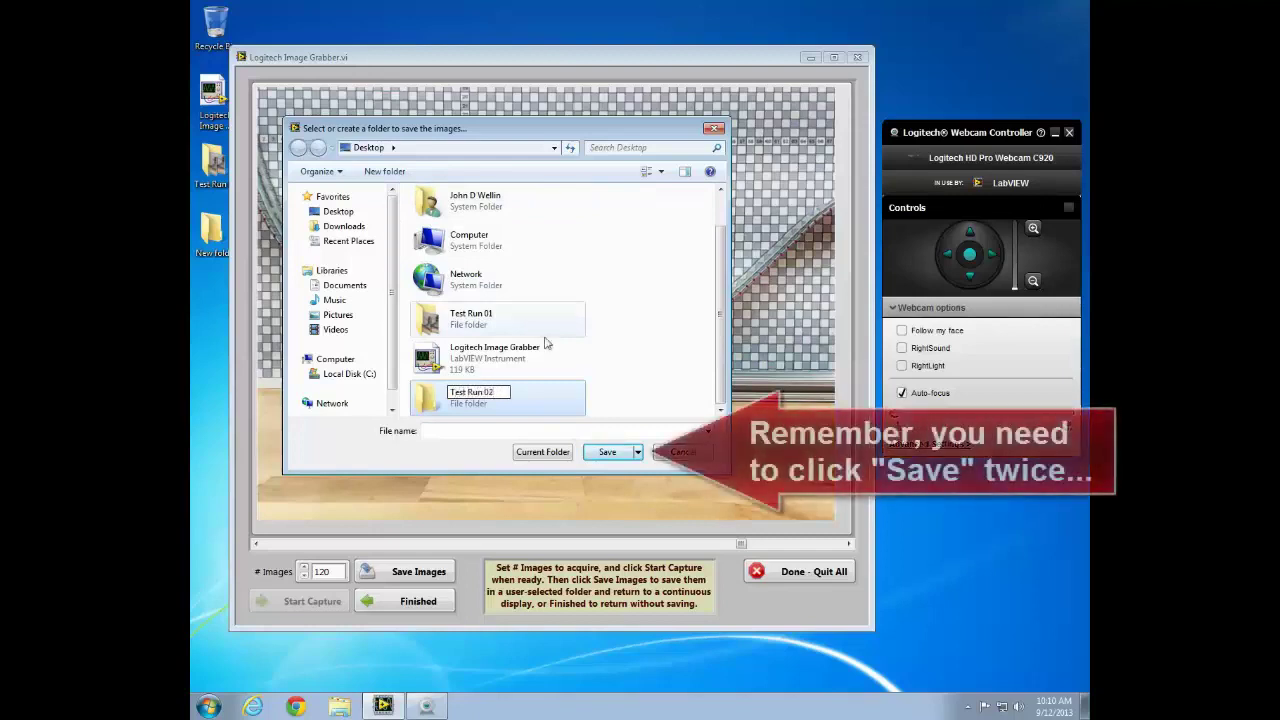
text(02)
click(605, 453)
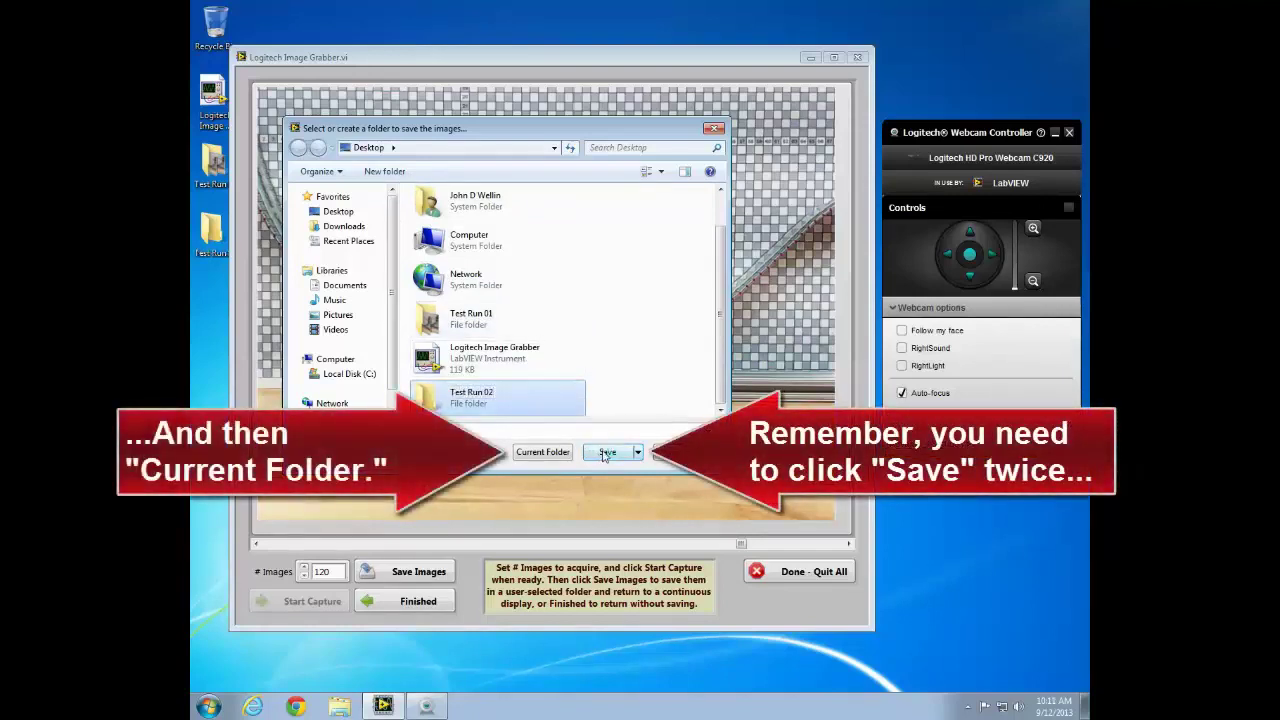
click(605, 453)
click(543, 452)
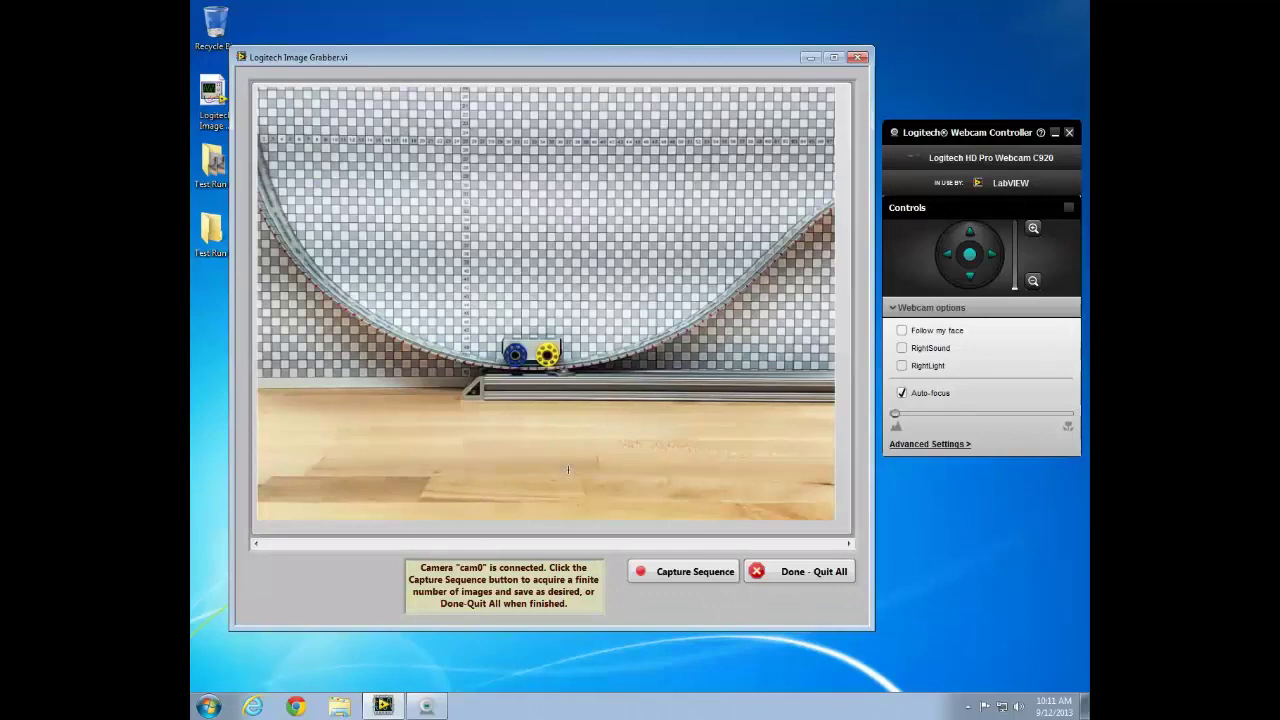
- View the properties of the Test Run 02 folder to check its size and number of files
click(212, 240)
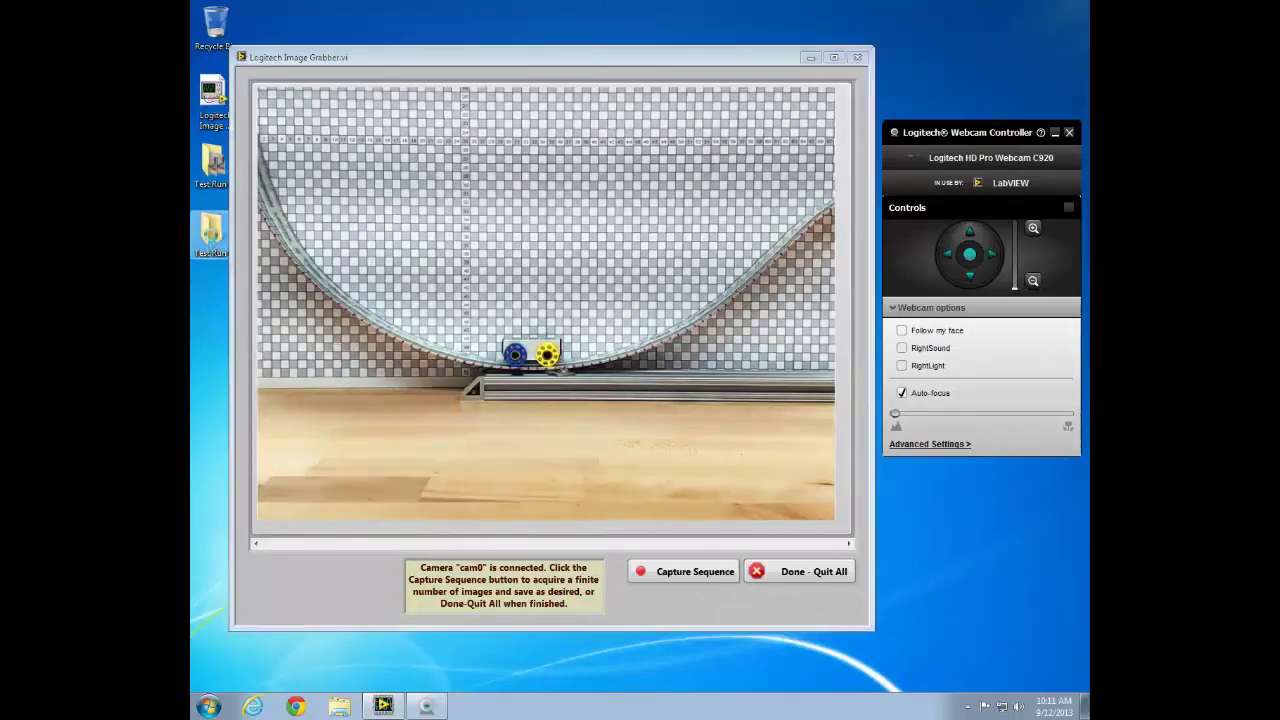
right_click(212, 238)
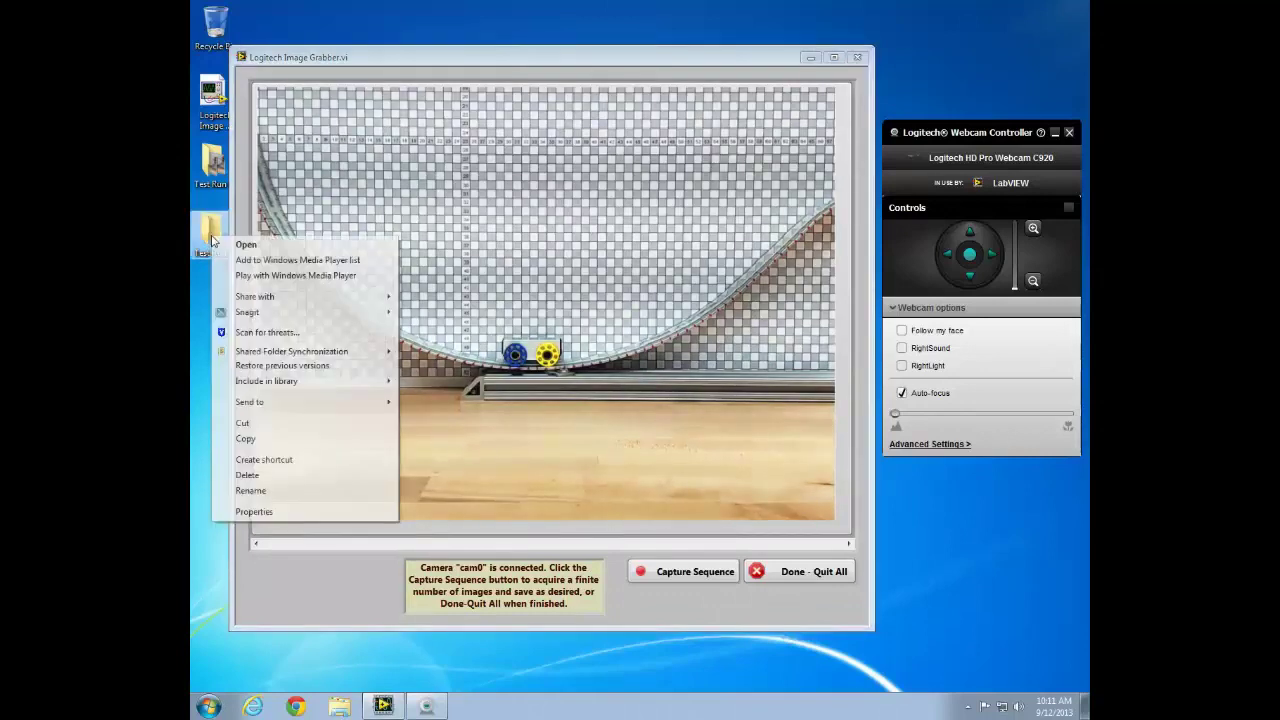
click(254, 512)
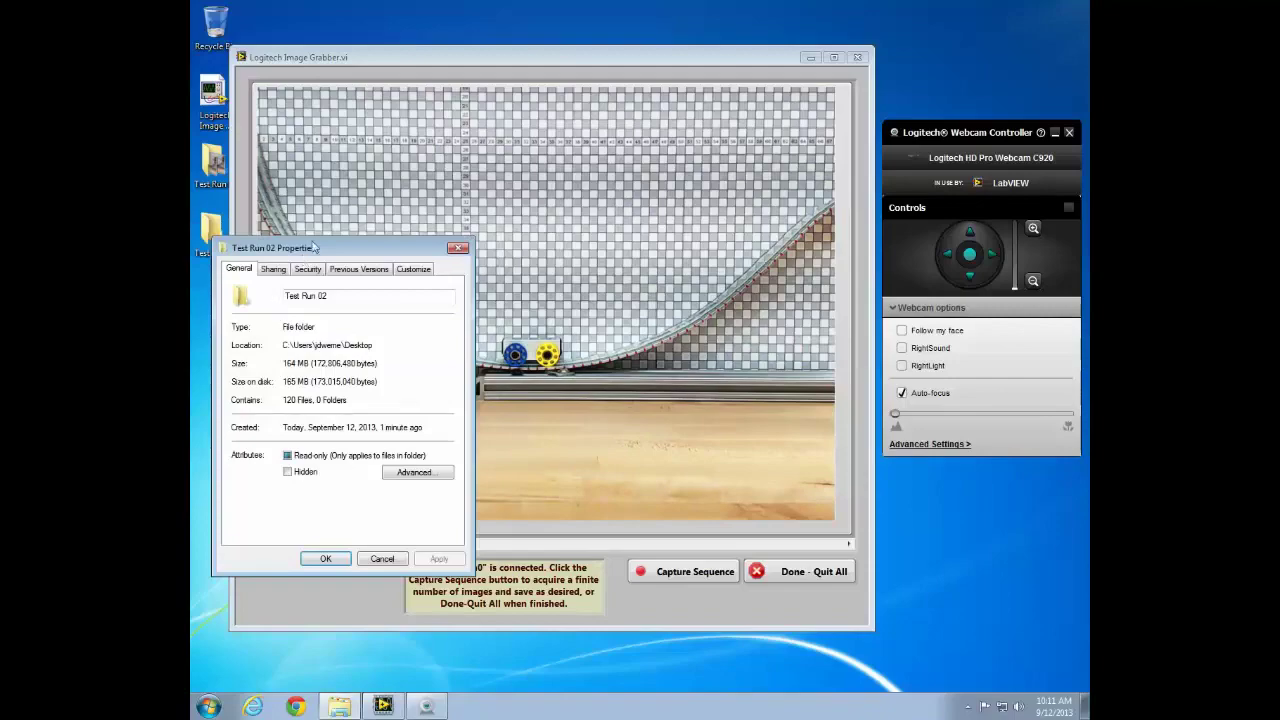
drag(313, 247, 389, 241)
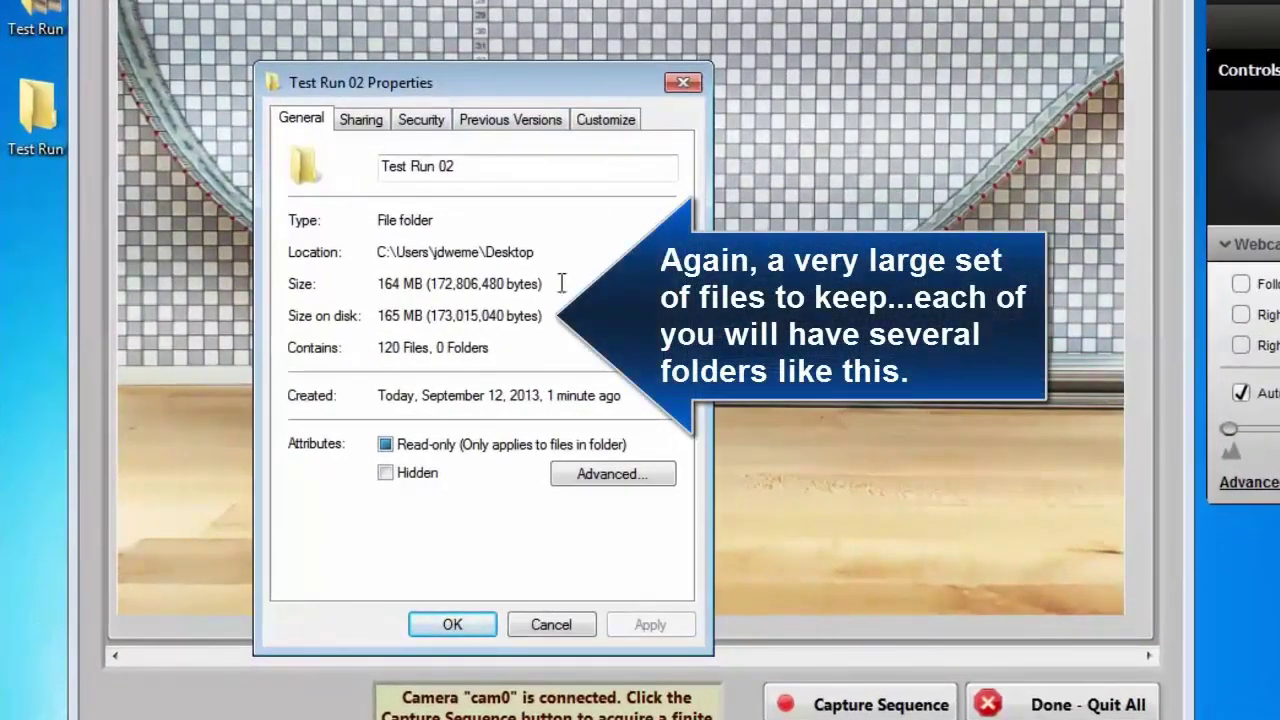
click(468, 626)
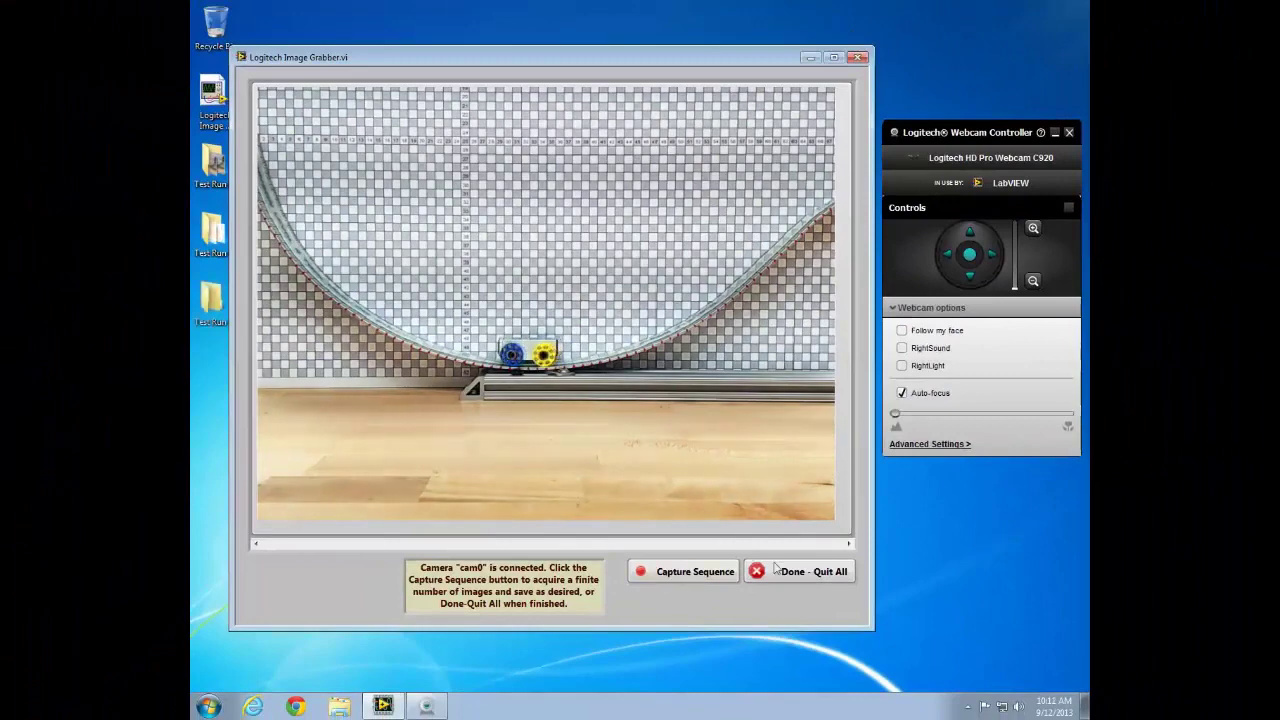
- Quit the image acquisition and stop the running VI
click(777, 571)
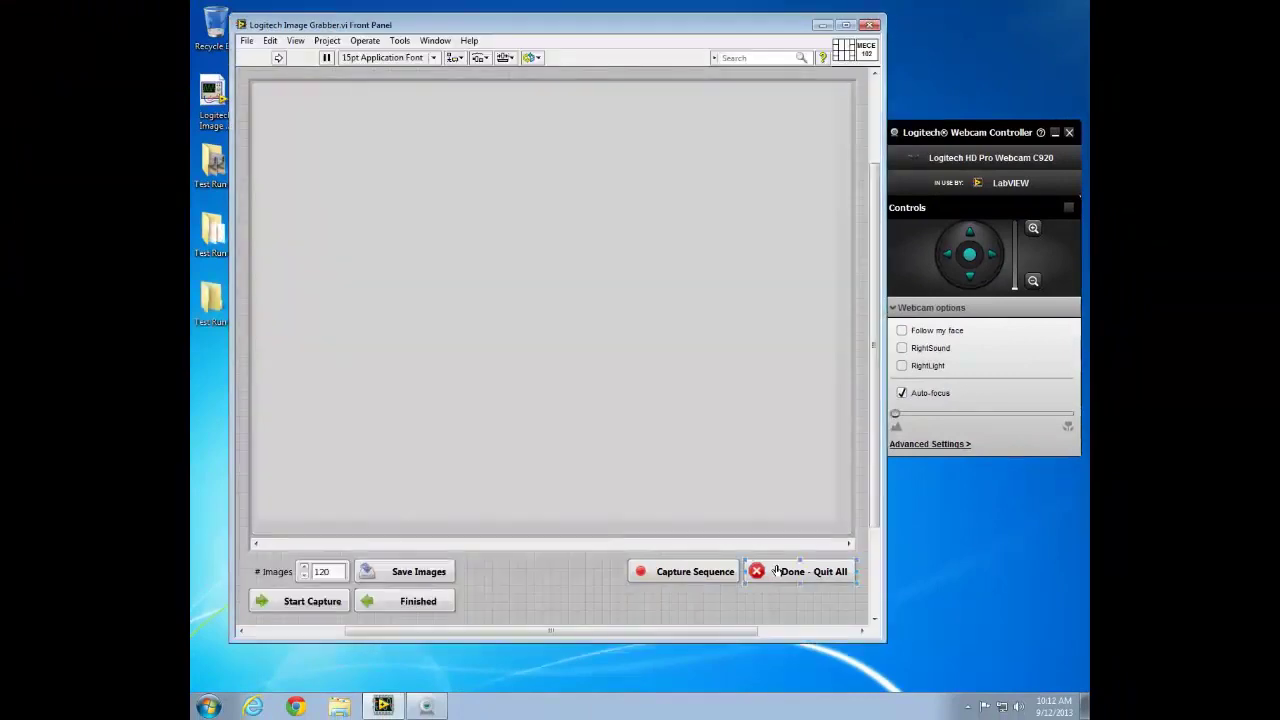